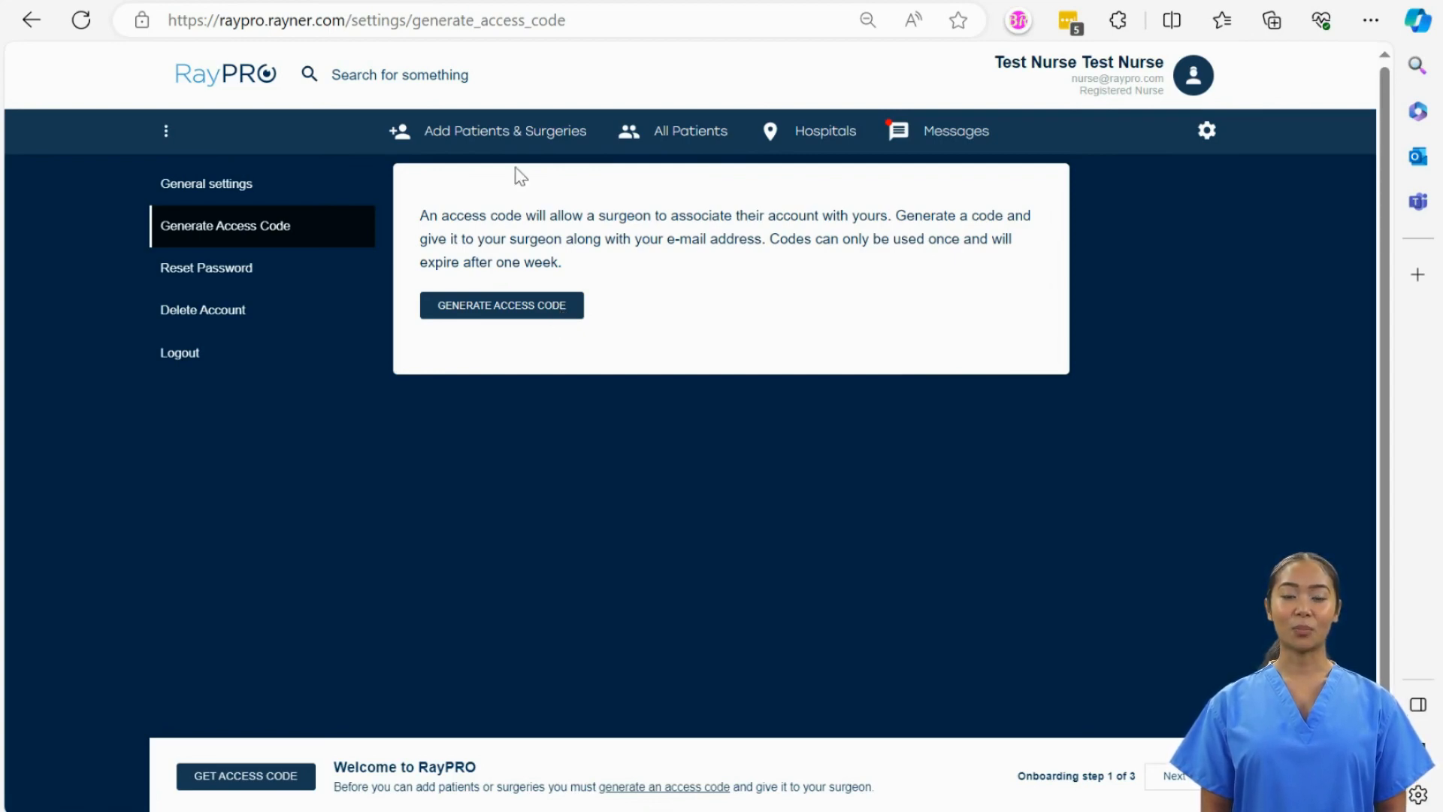
- Download the templ_op_nur.xlsm bulk-upload template from the Add Patients & Surgeries page
click(508, 137)
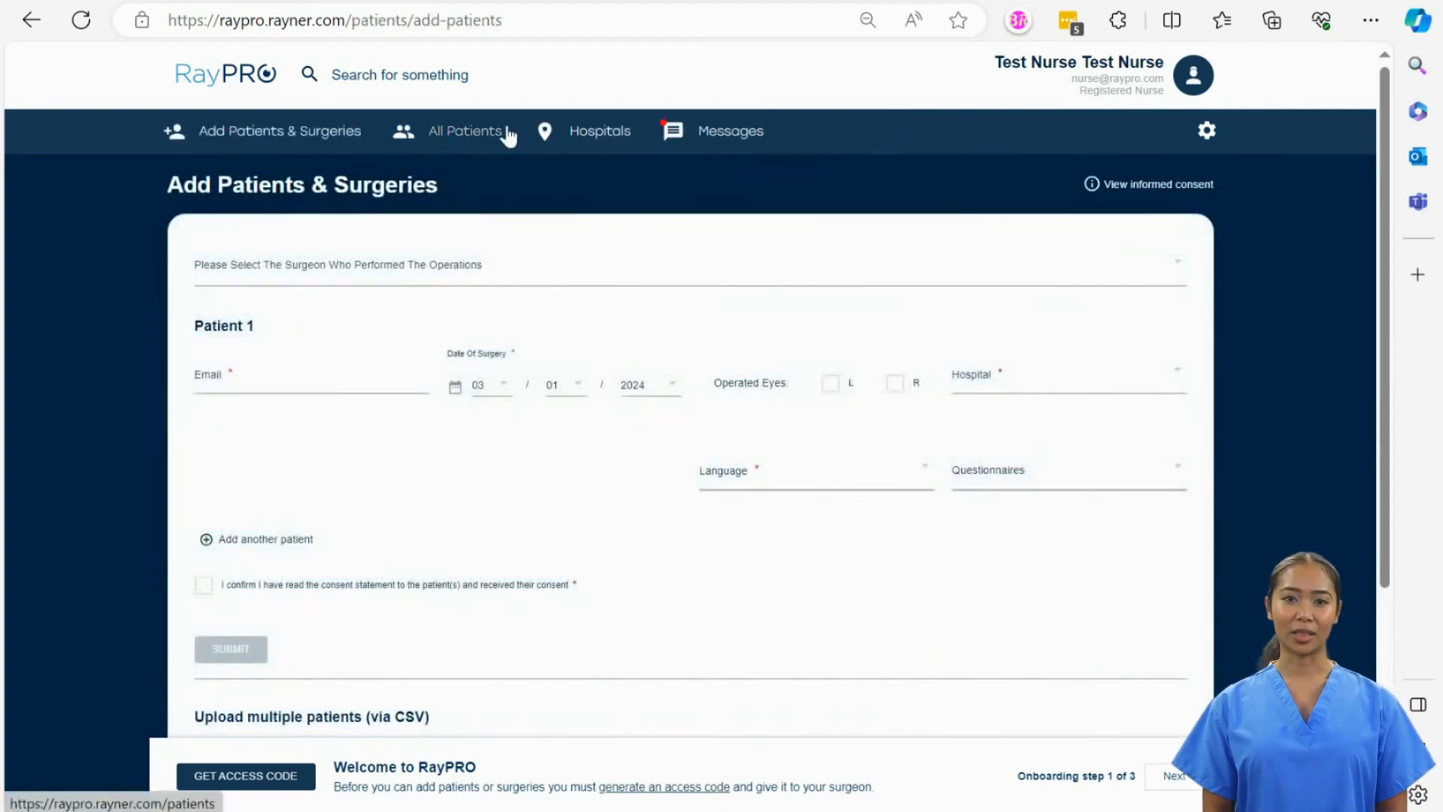
scroll(529, 273, down, 4)
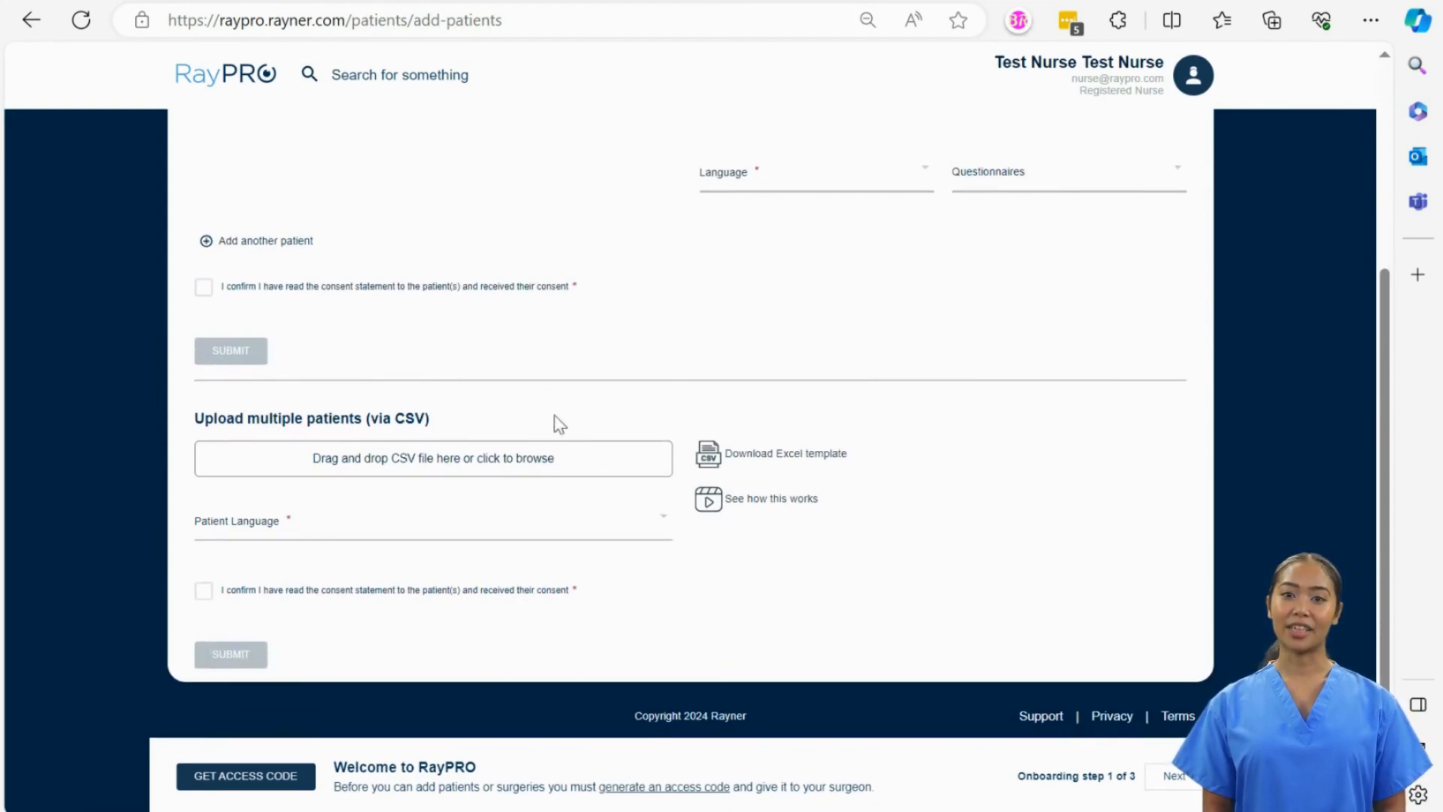
click(780, 462)
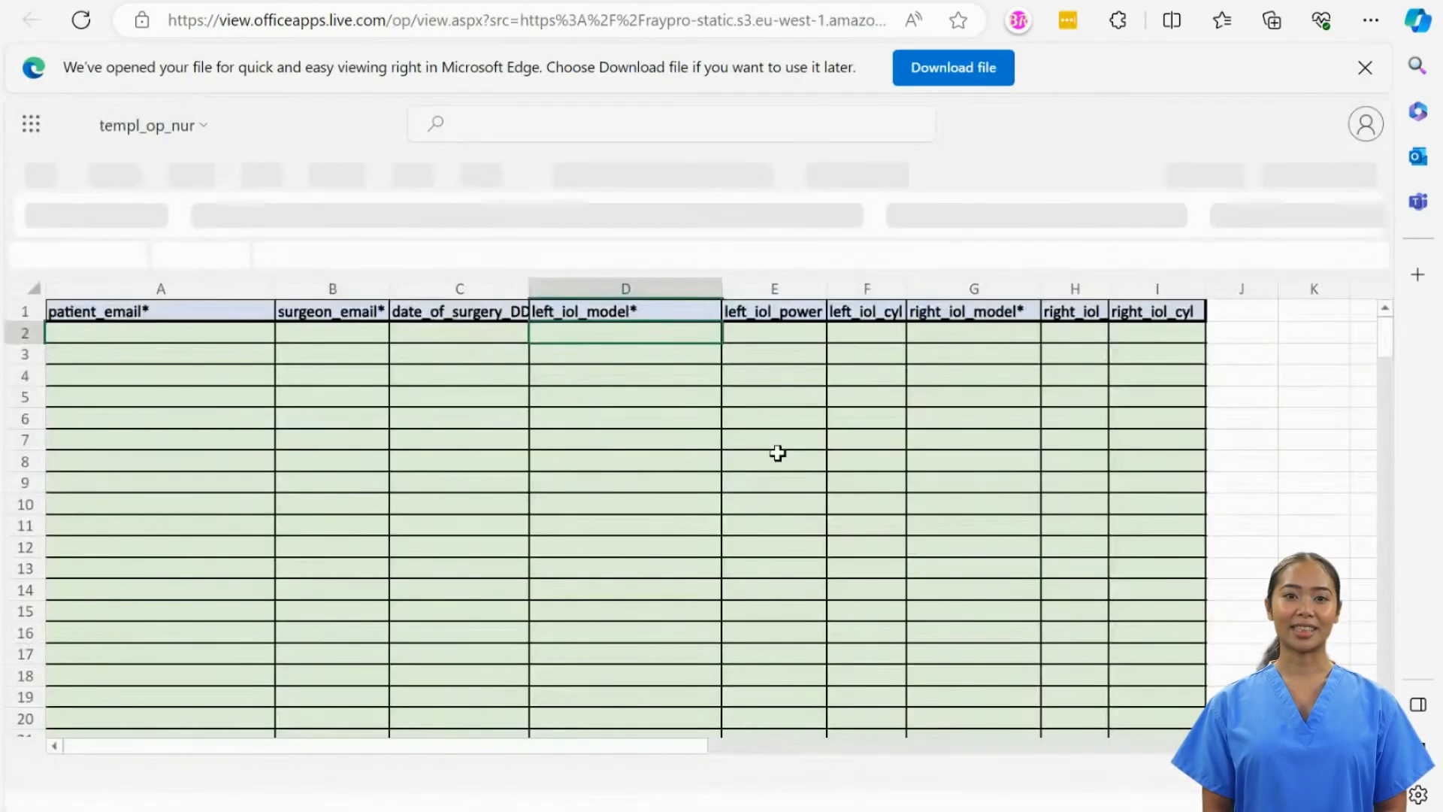
click(952, 82)
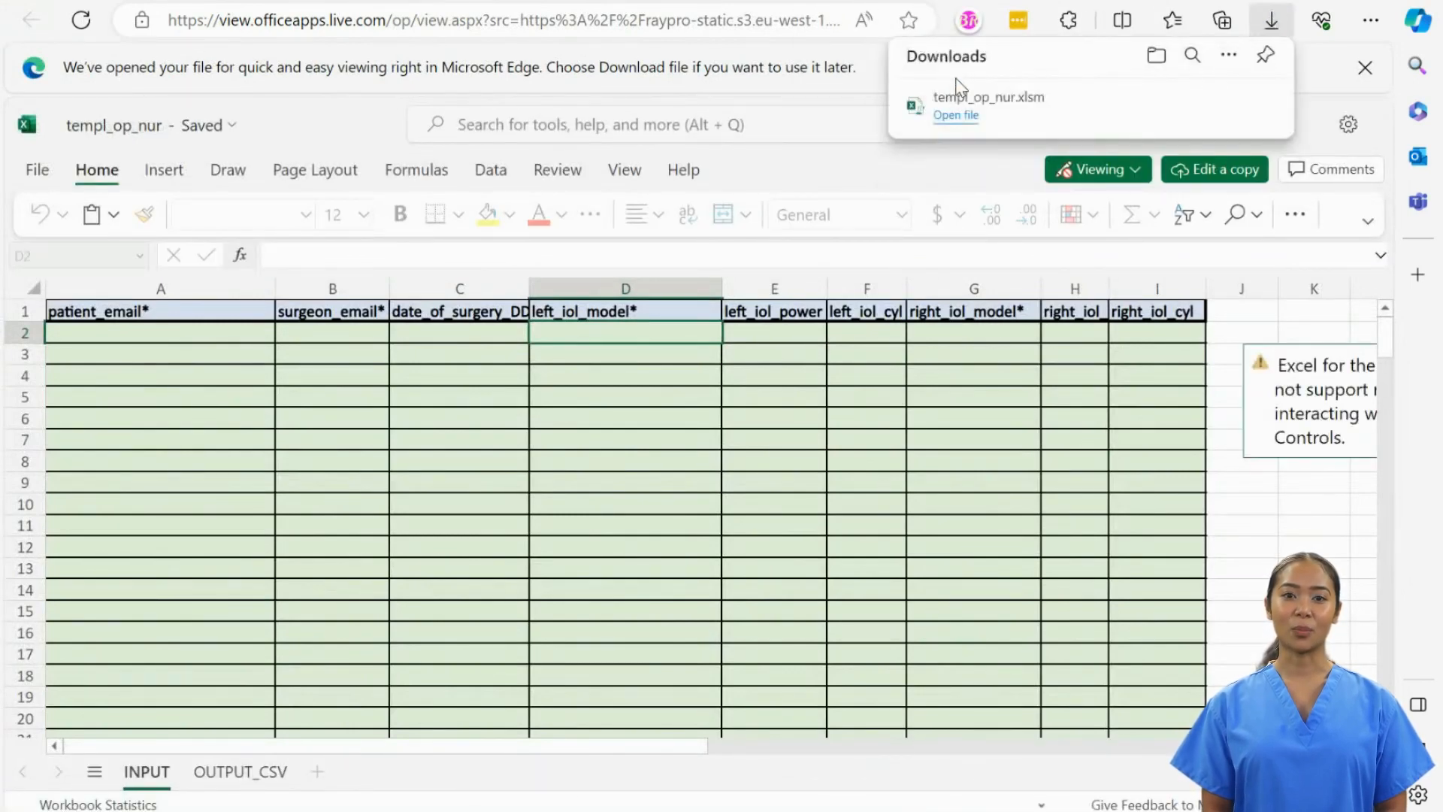
- Move templ_op_nur from Downloads onto the Desktop and select it there
click(1158, 58)
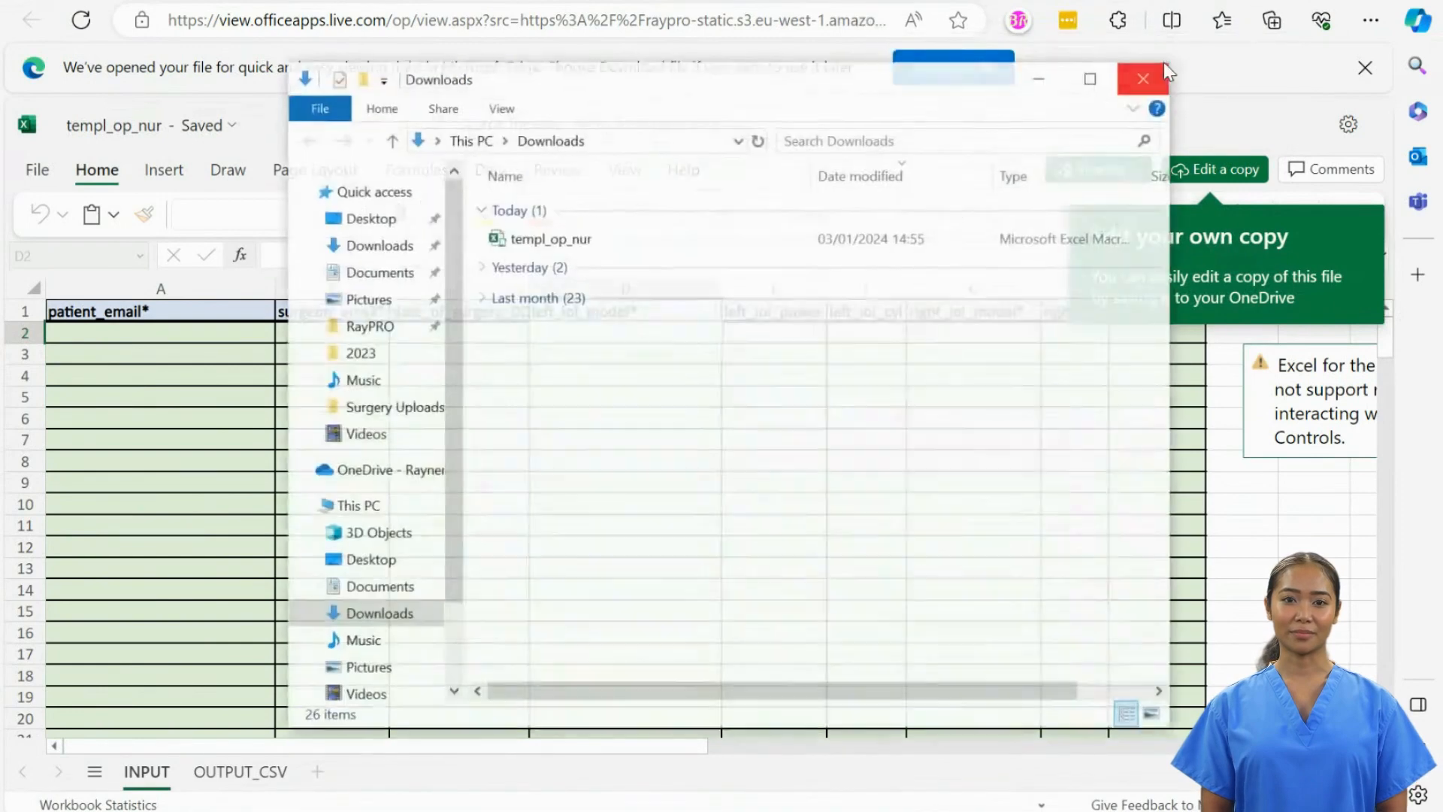
click(666, 248)
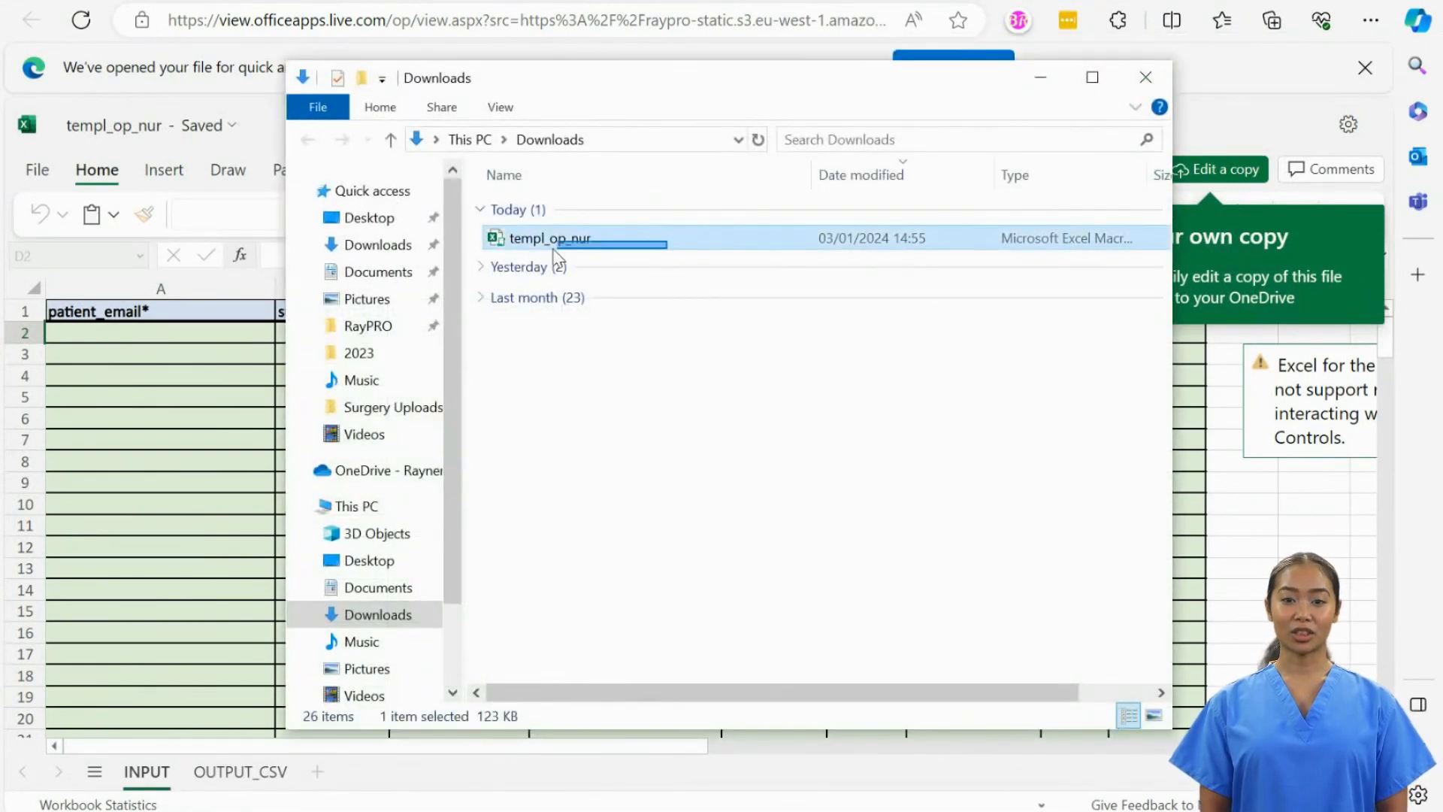
drag(522, 245, 399, 219)
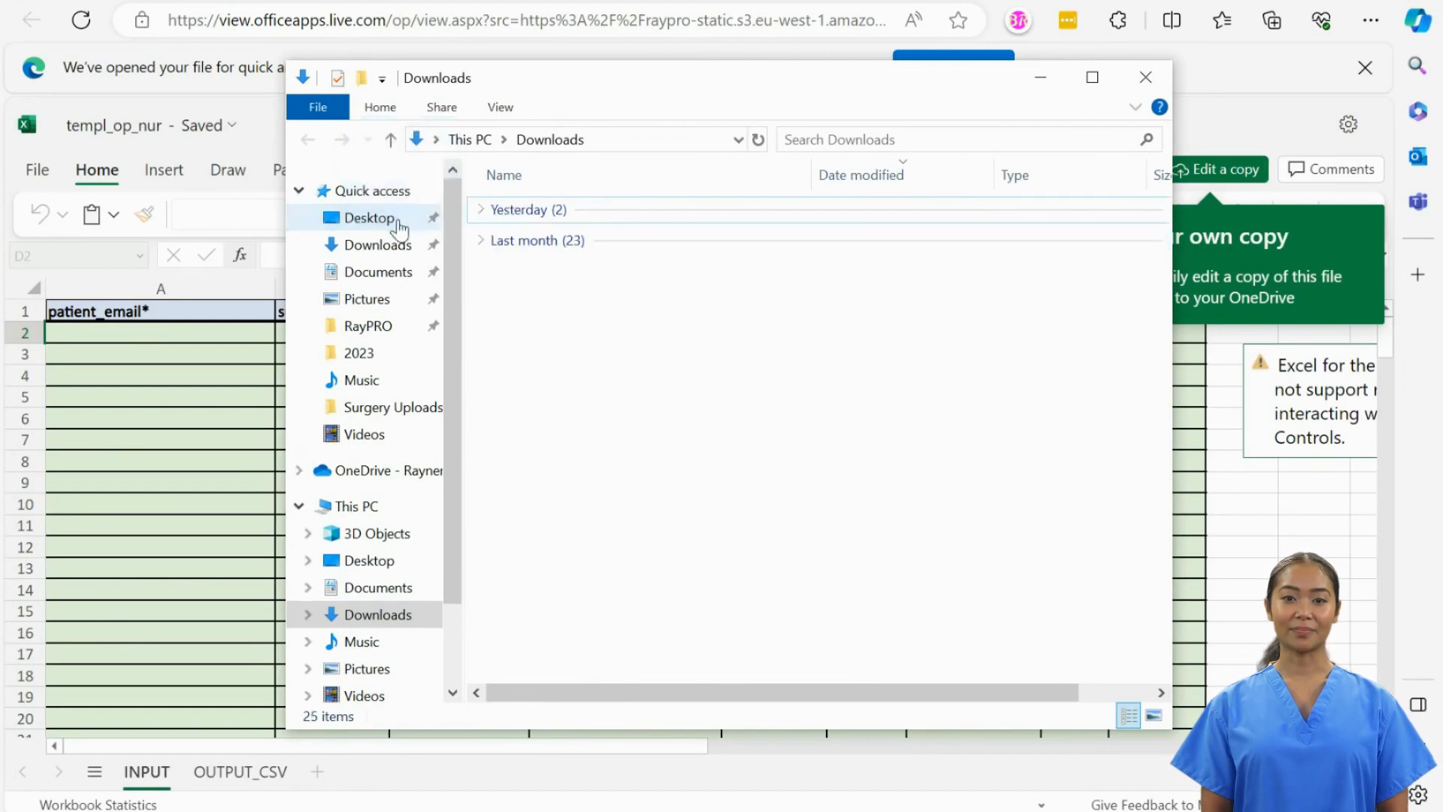
click(398, 223)
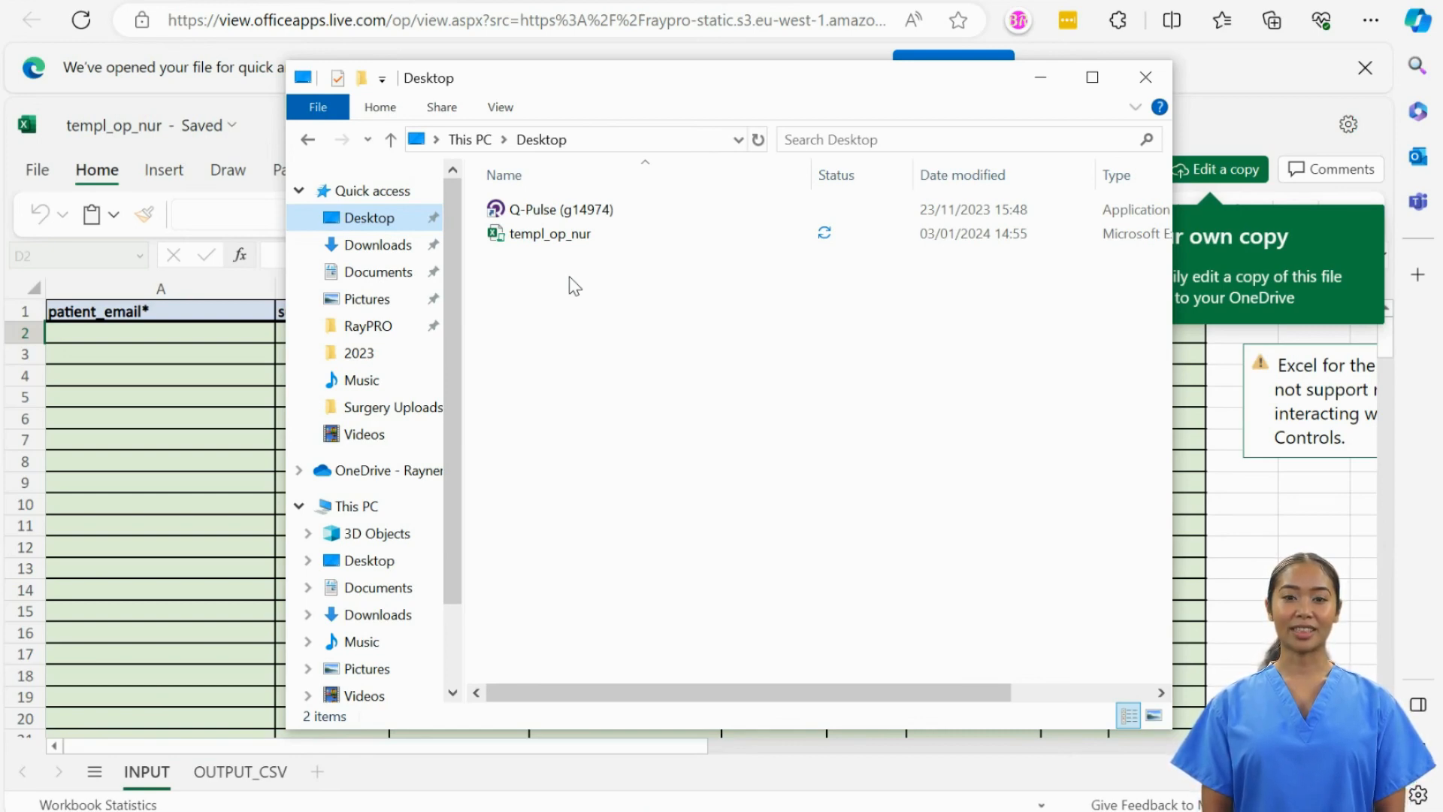
key(XF86AudioLowerVolume)
key(XF86AudioLowerVolume)
key(XF86AudioLowerVolume)
click(554, 238)
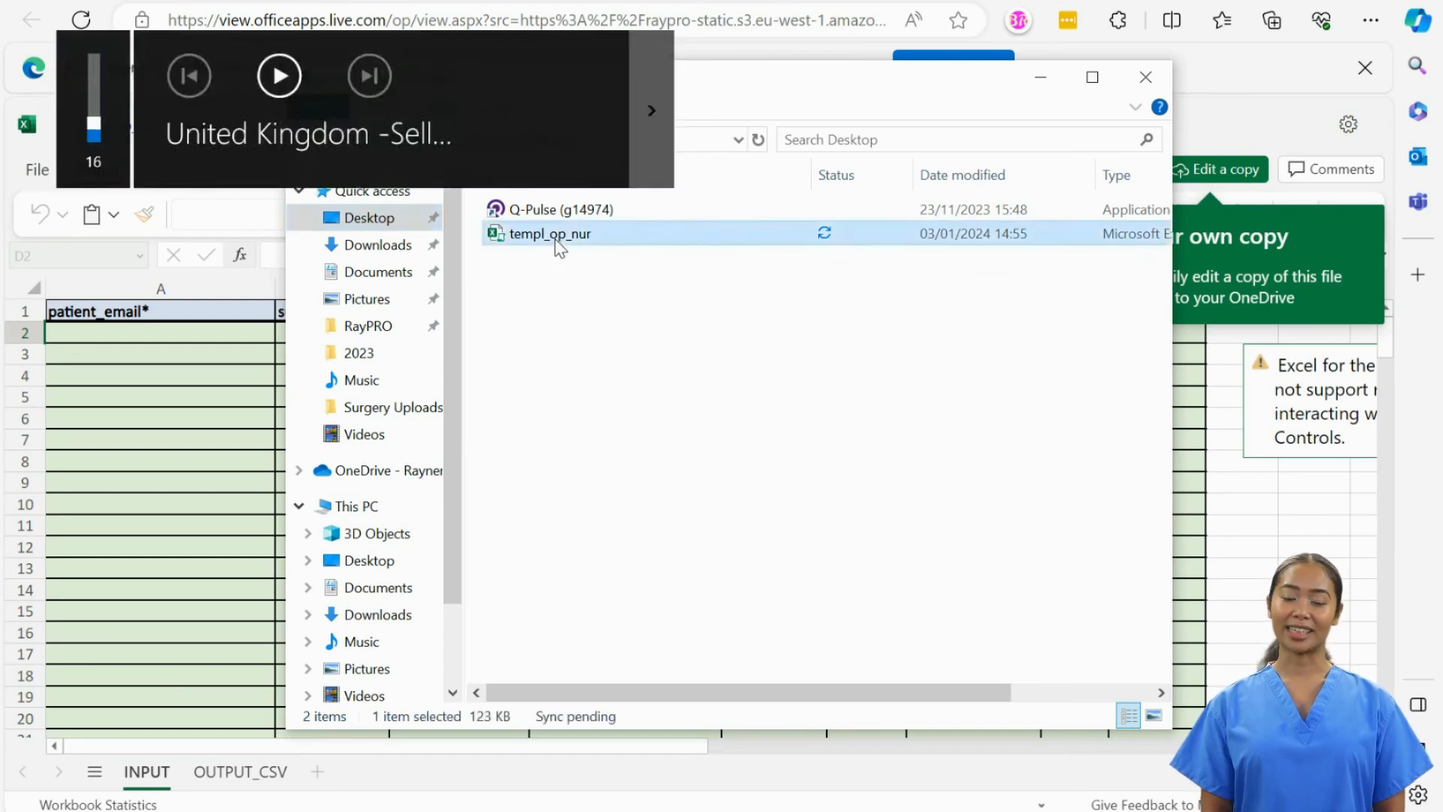
- Unblock templ_op_nur in its Properties and apply the change
right_click(555, 237)
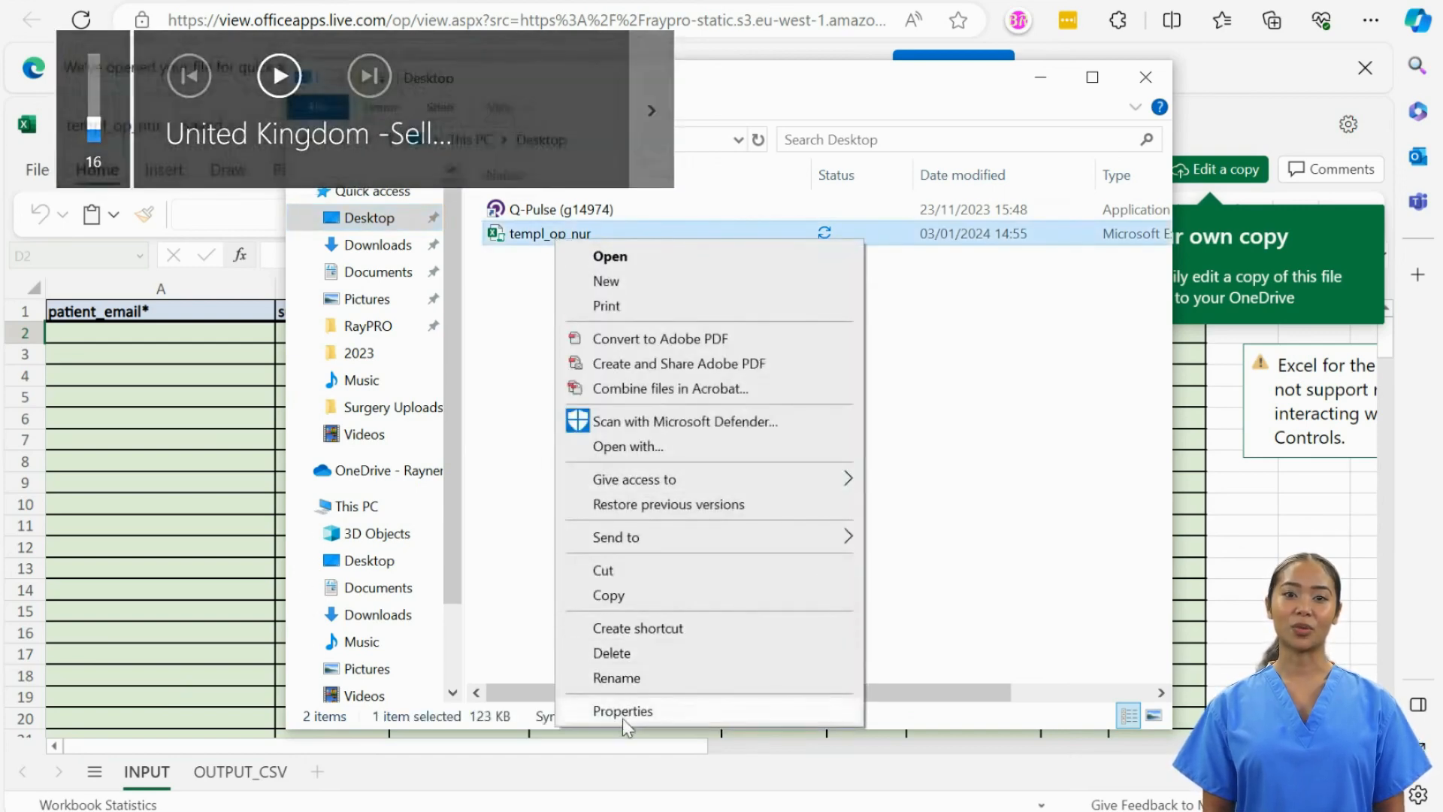
click(624, 719)
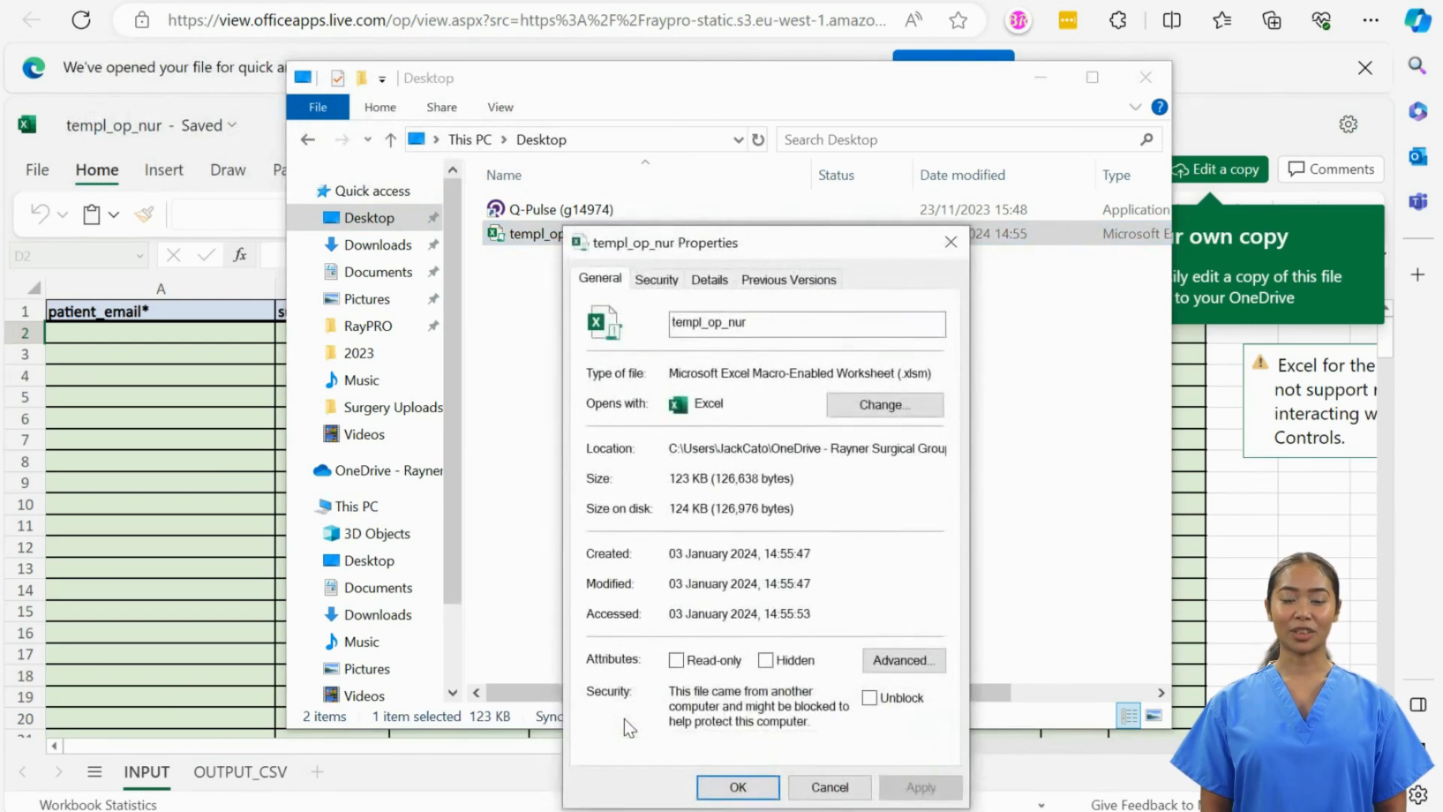
click(870, 699)
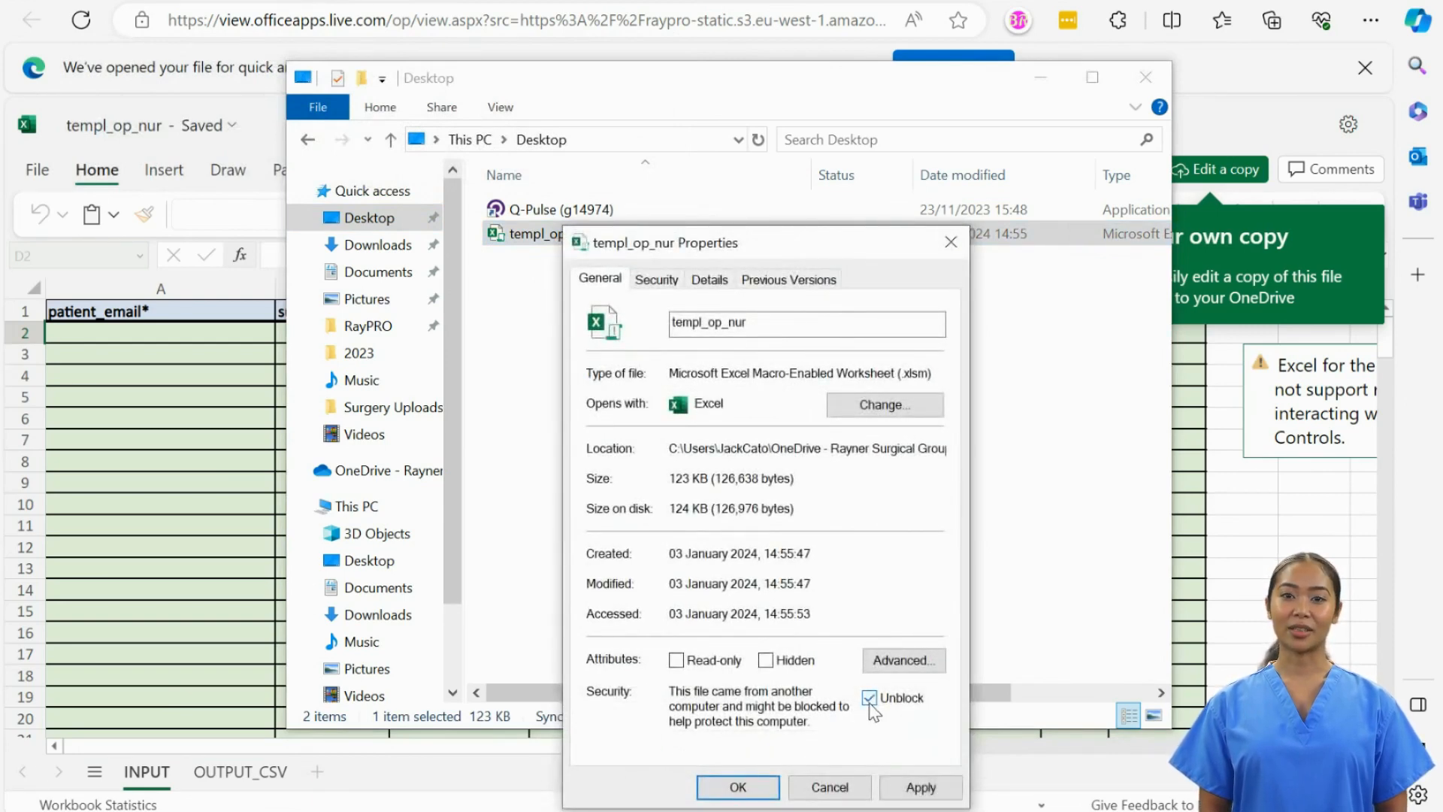
click(920, 787)
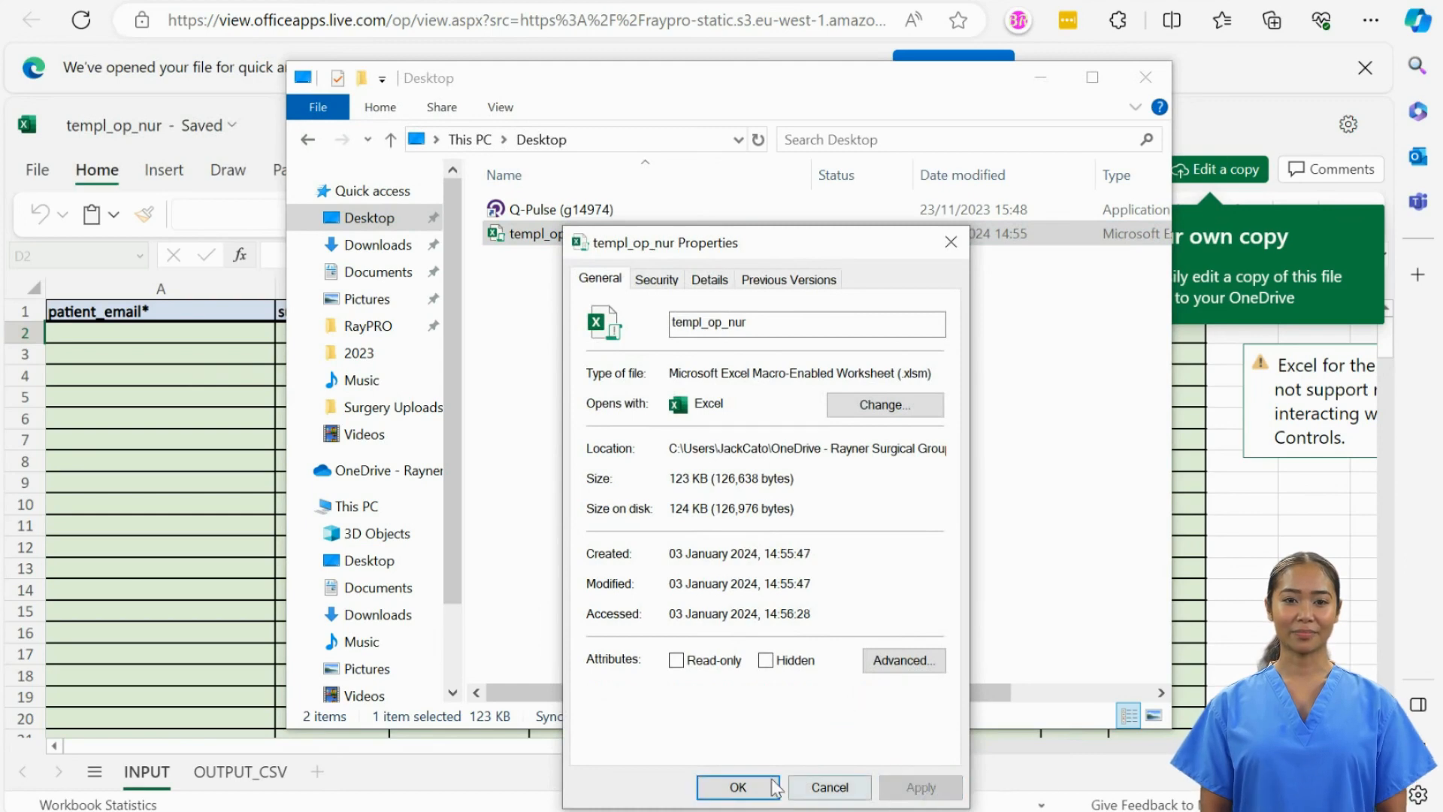
click(721, 787)
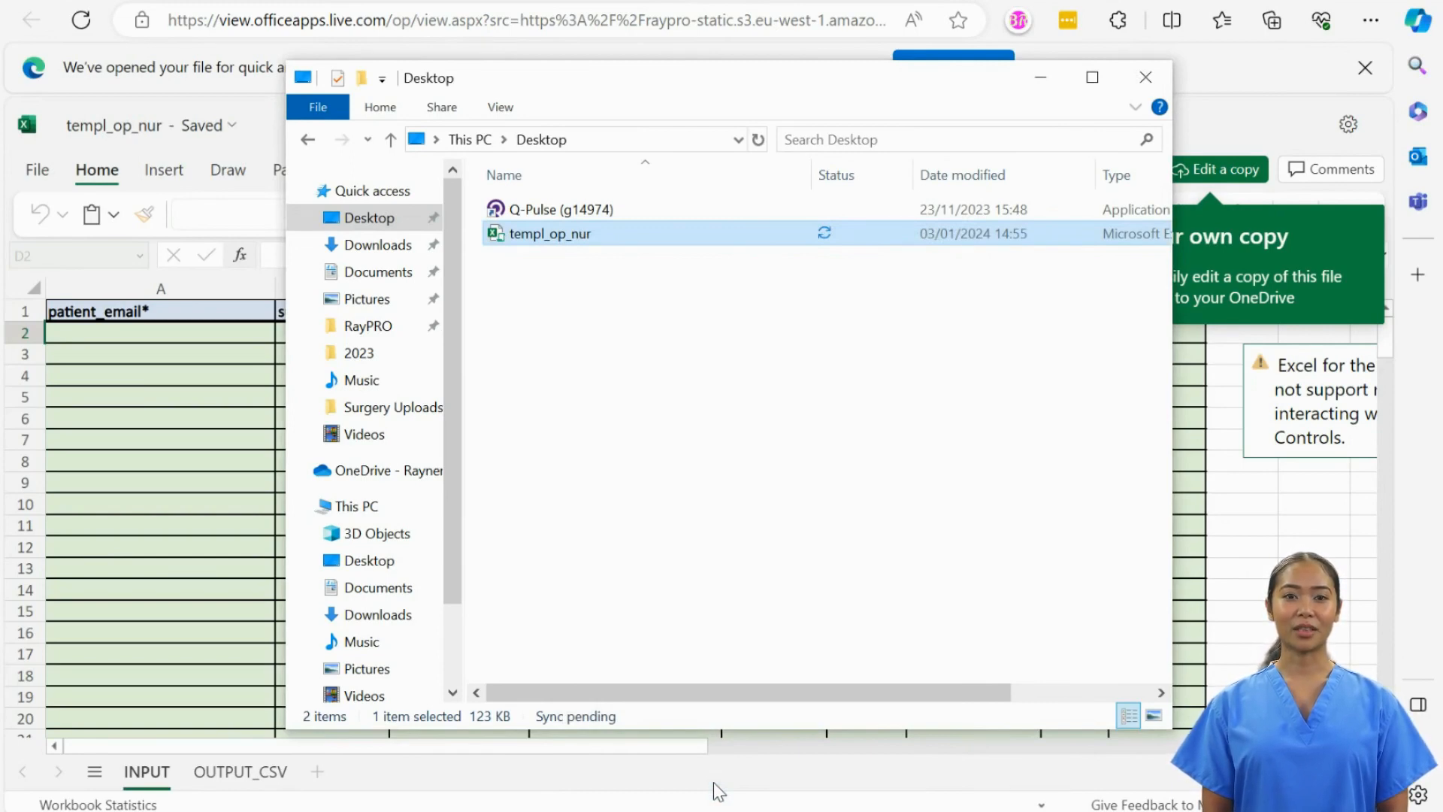
- Open templ_op_nur in Excel with content enabled, review the INPUT sheet's entry columns, then select cell A2
double_click(585, 238)
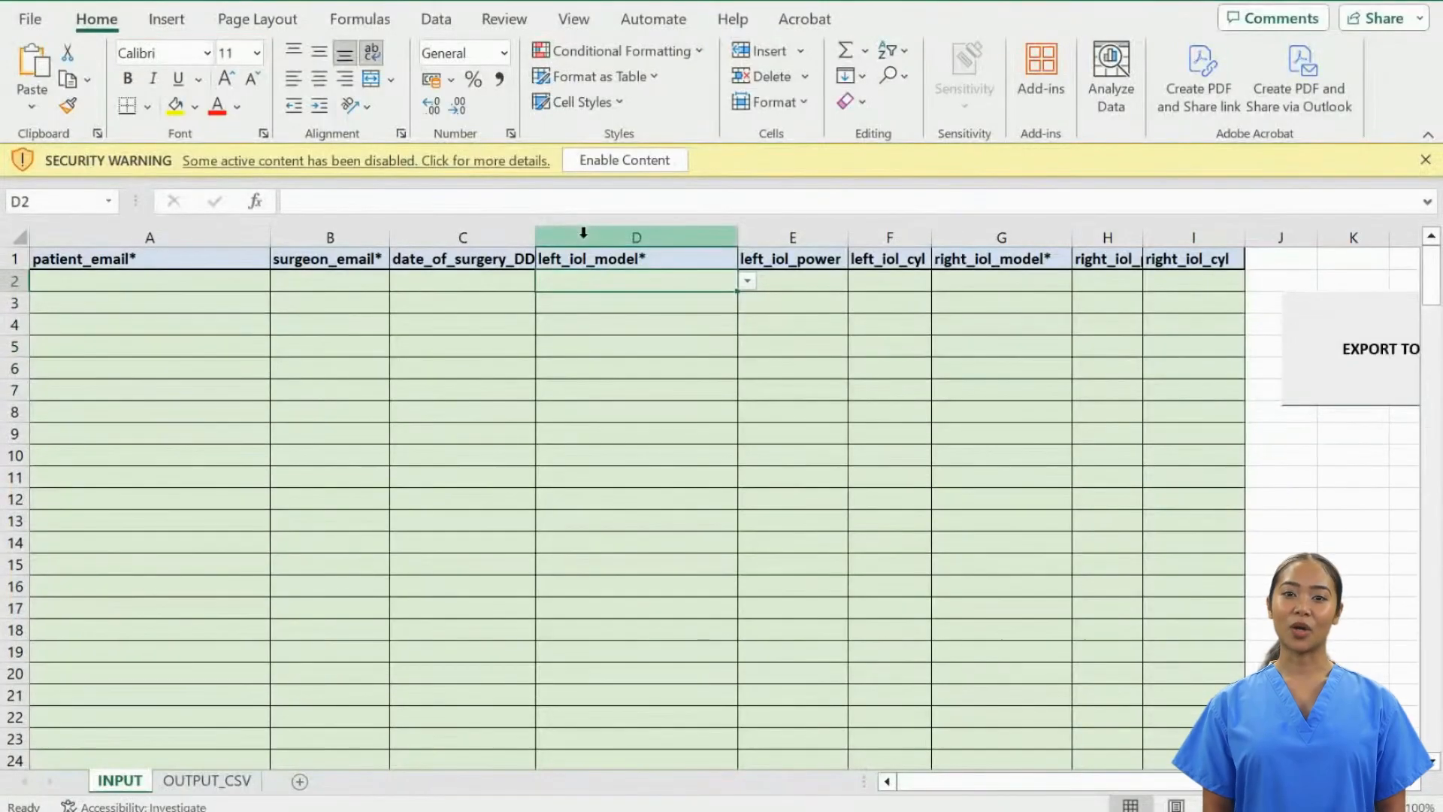
click(590, 161)
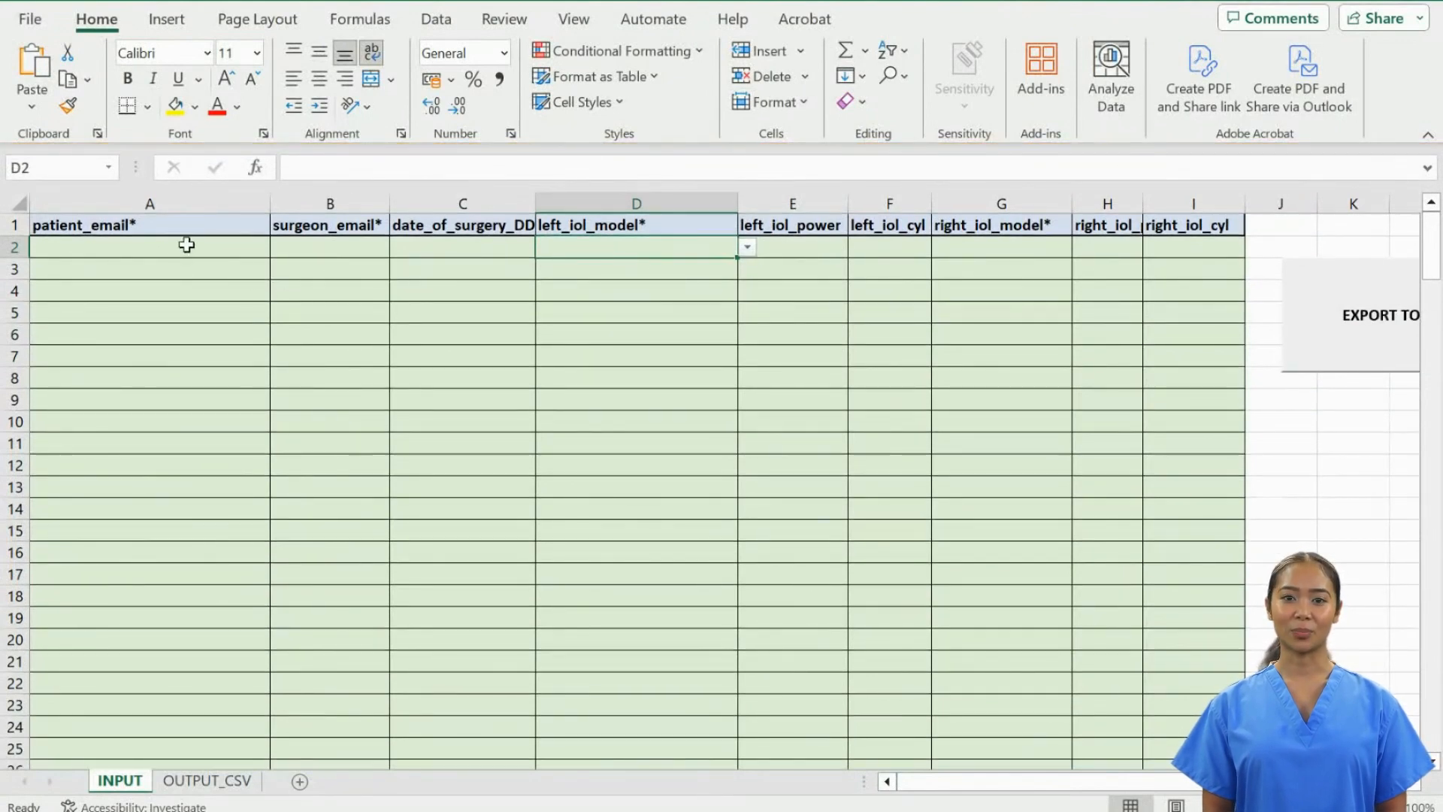
drag(186, 245, 217, 434)
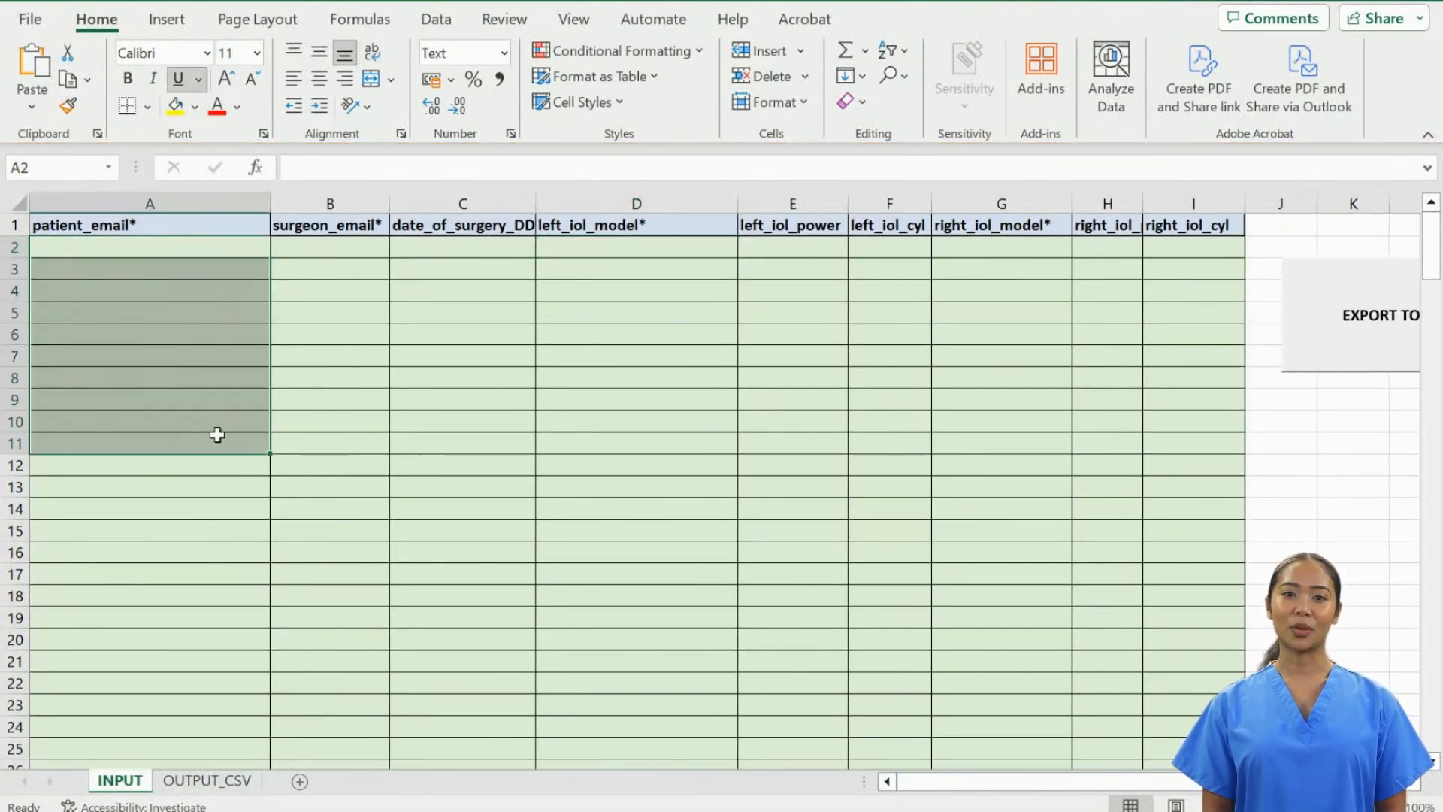
drag(354, 248, 359, 430)
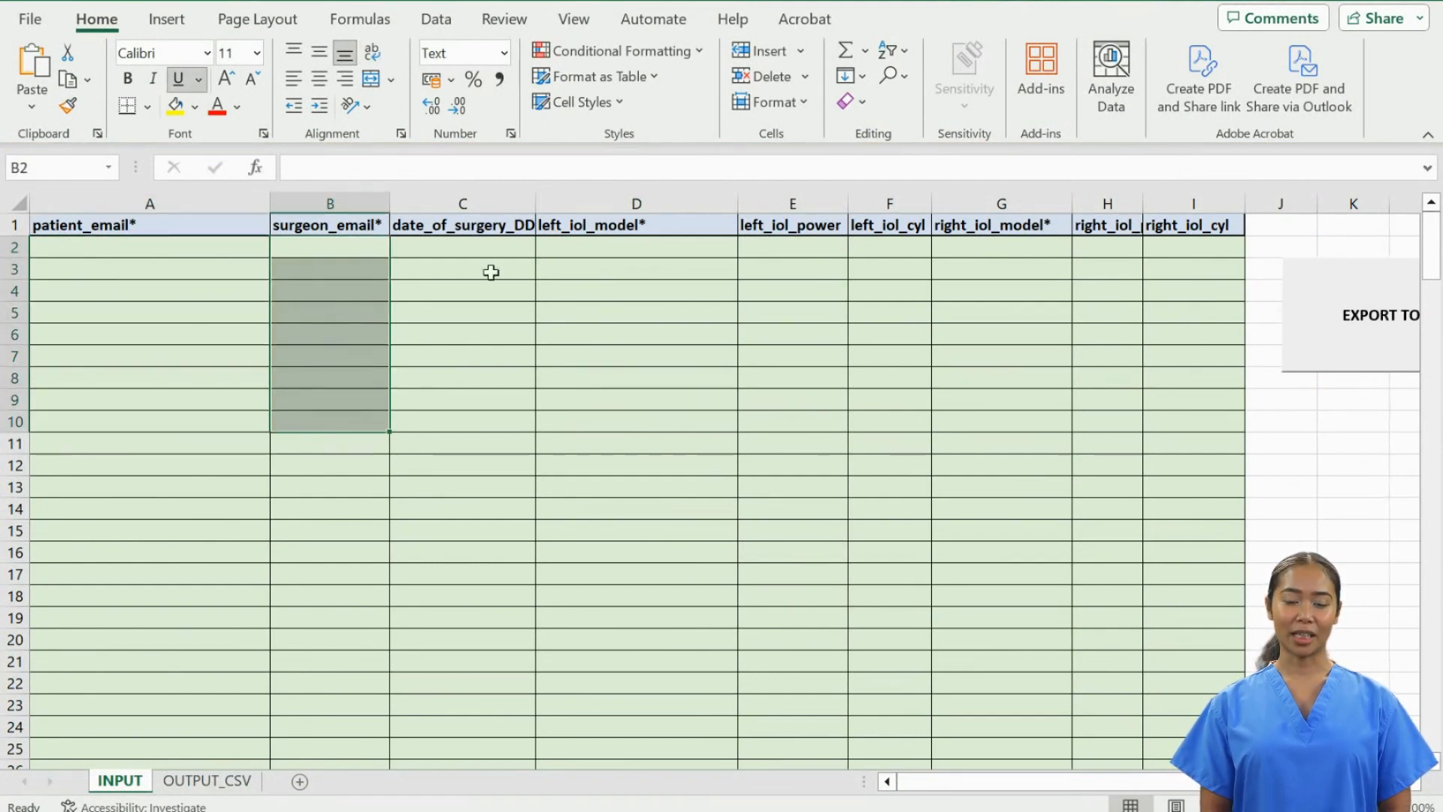
drag(493, 245, 498, 410)
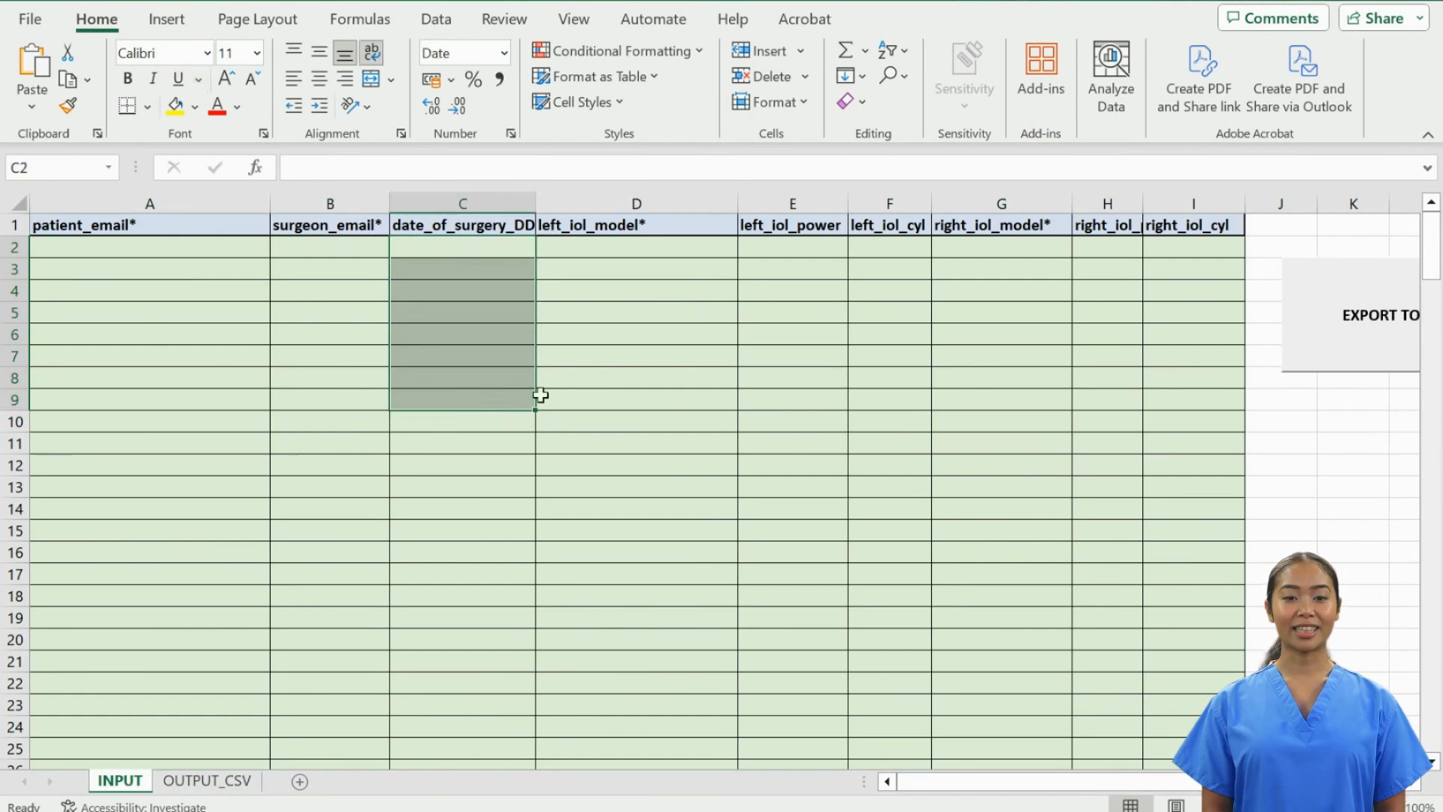
click(661, 248)
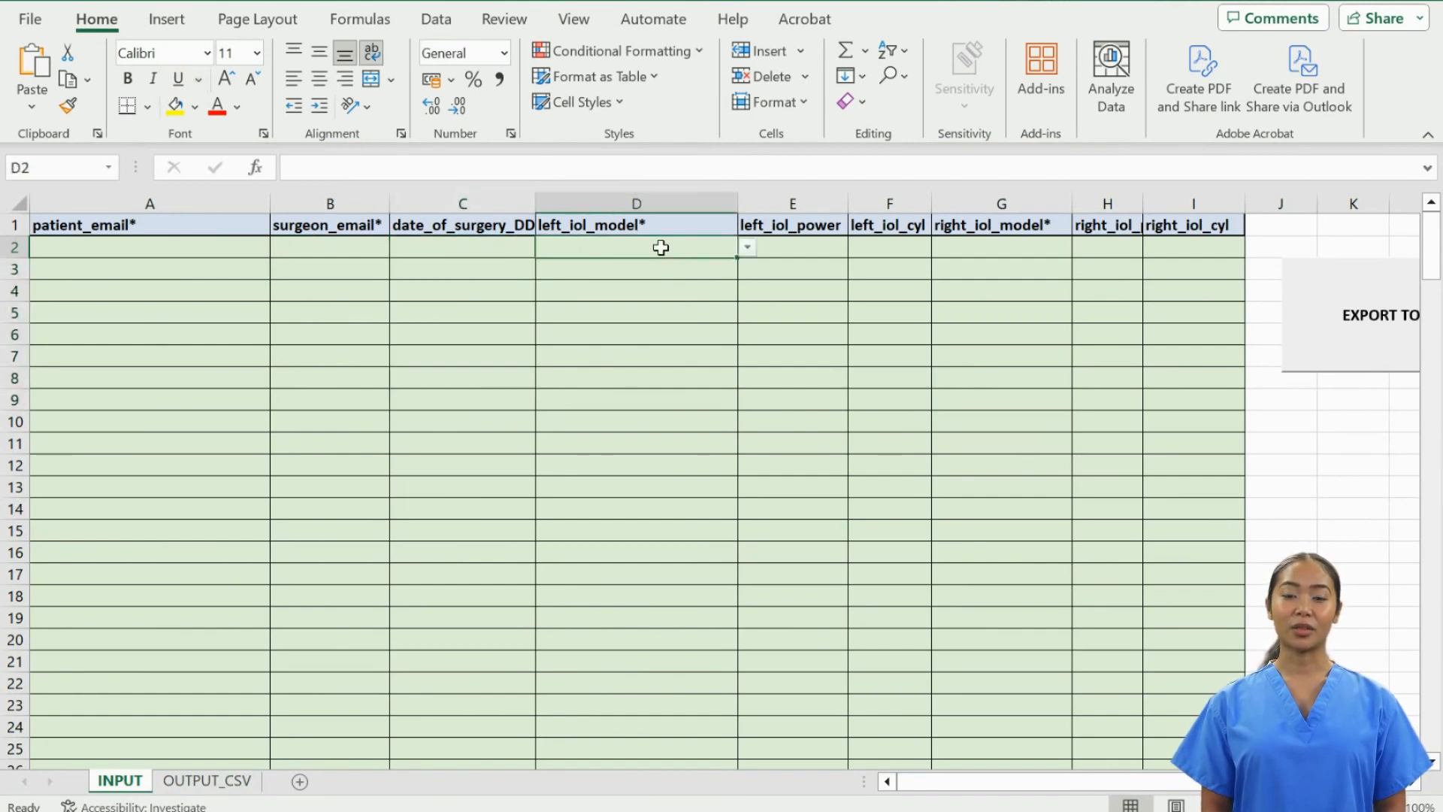
drag(797, 248, 890, 436)
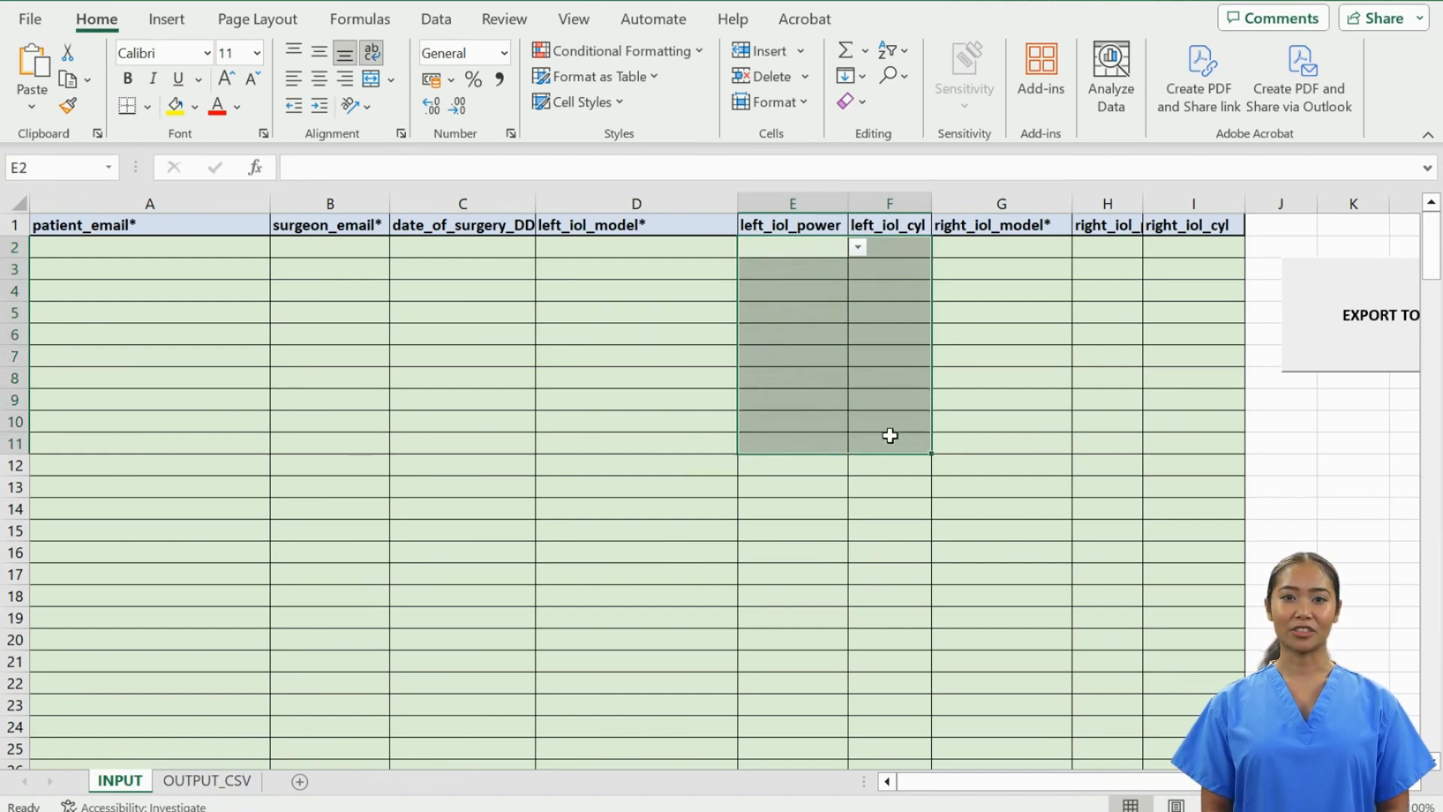
click(186, 251)
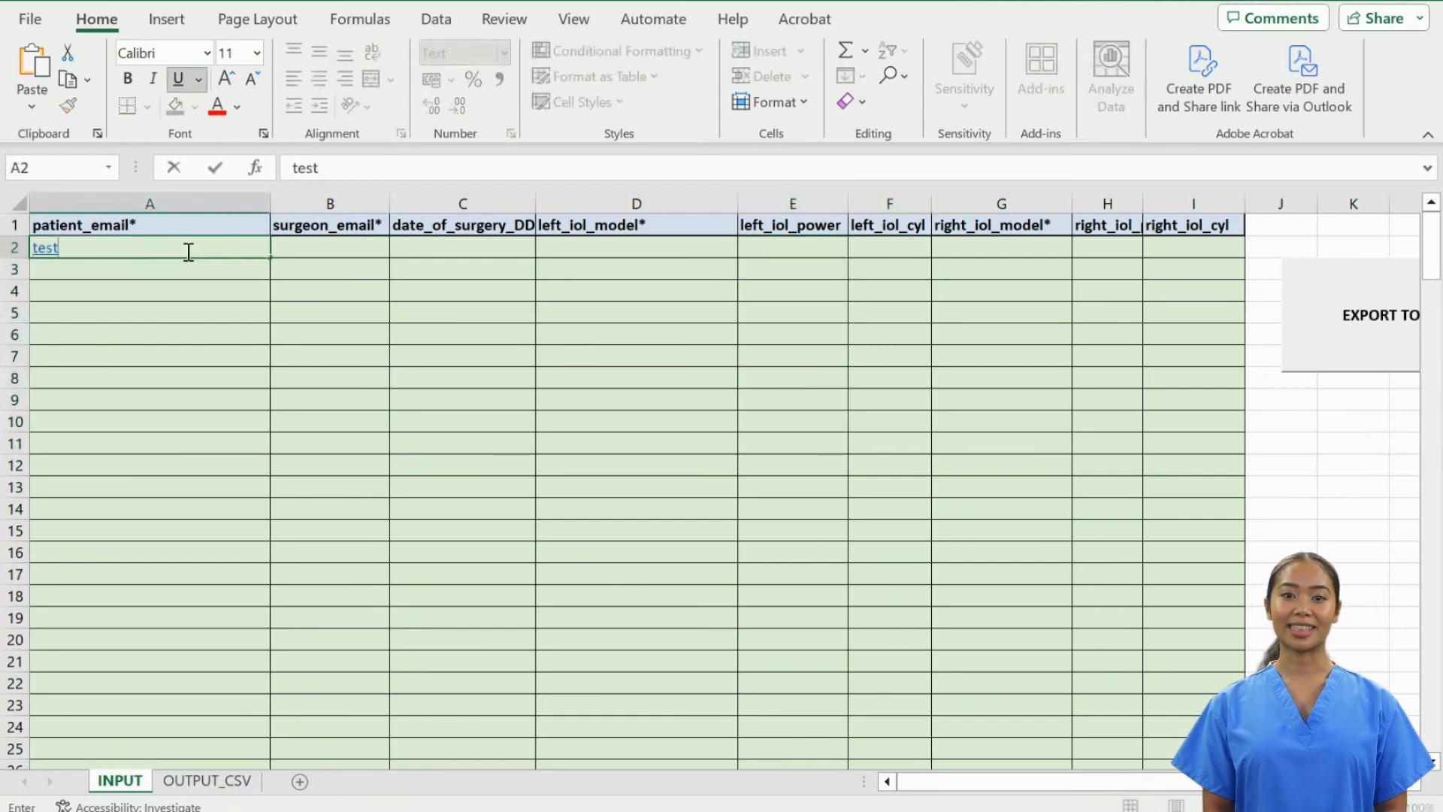
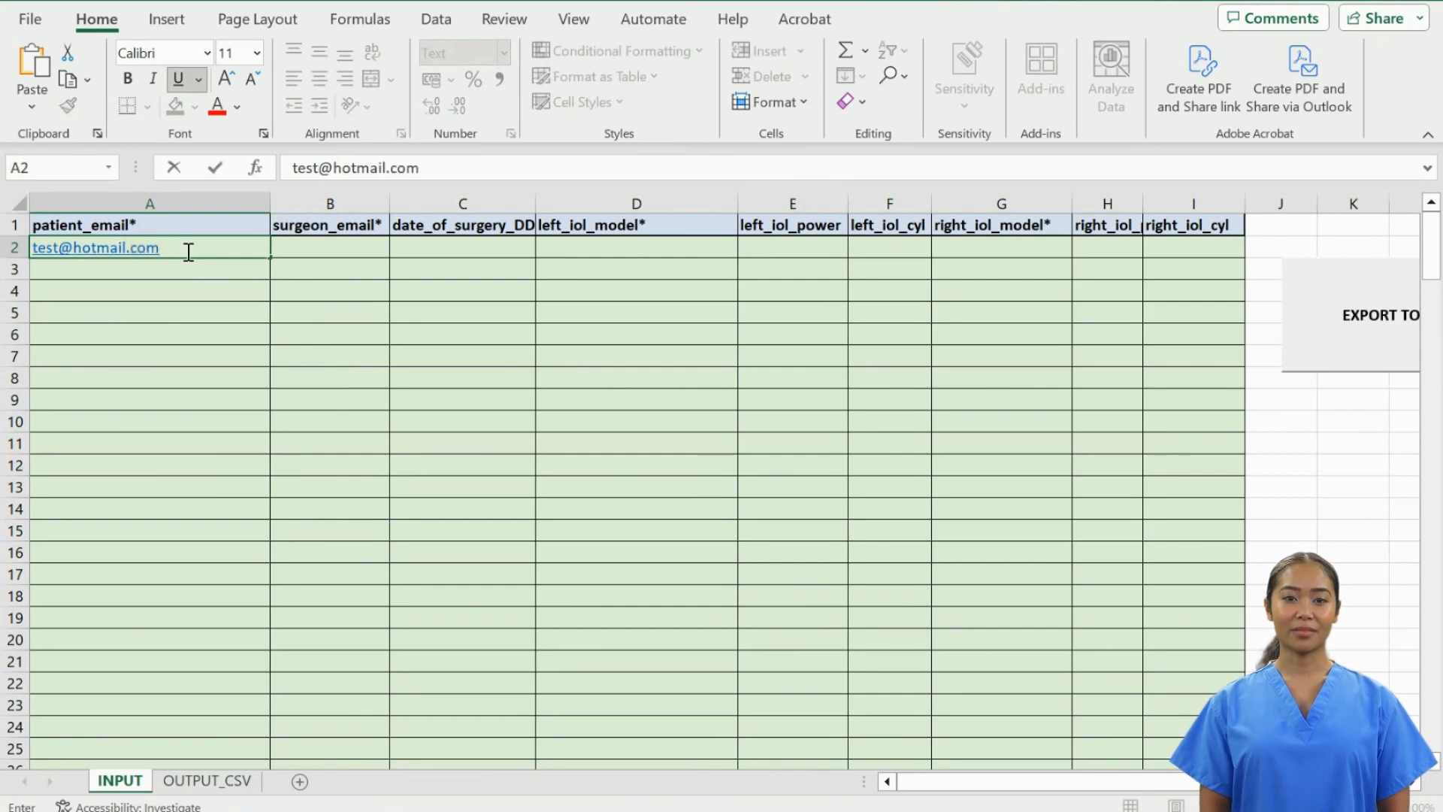
- Enter the patient e-mail, surgeon e-mail and surgery date 03/01/2024 in row 2
click(308, 255)
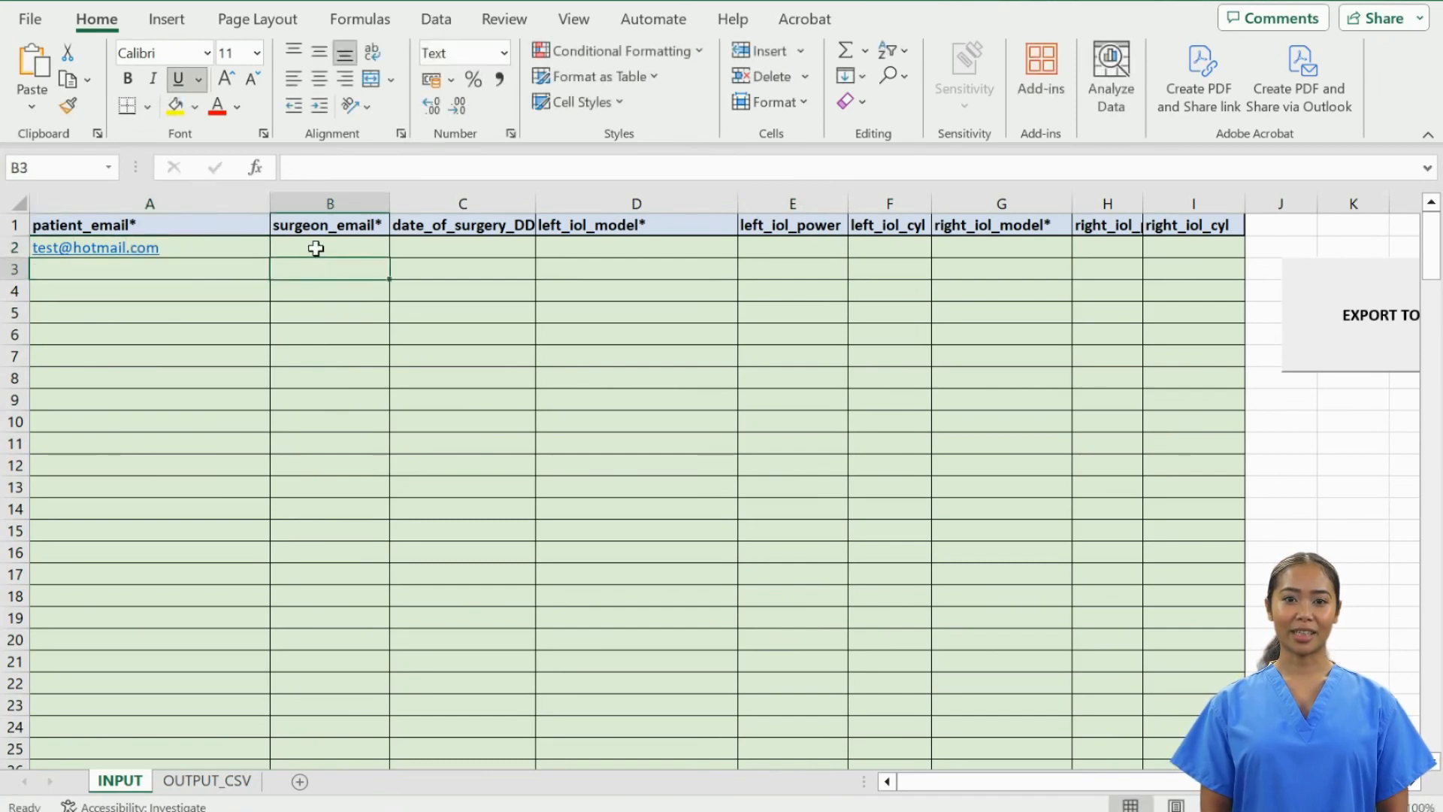
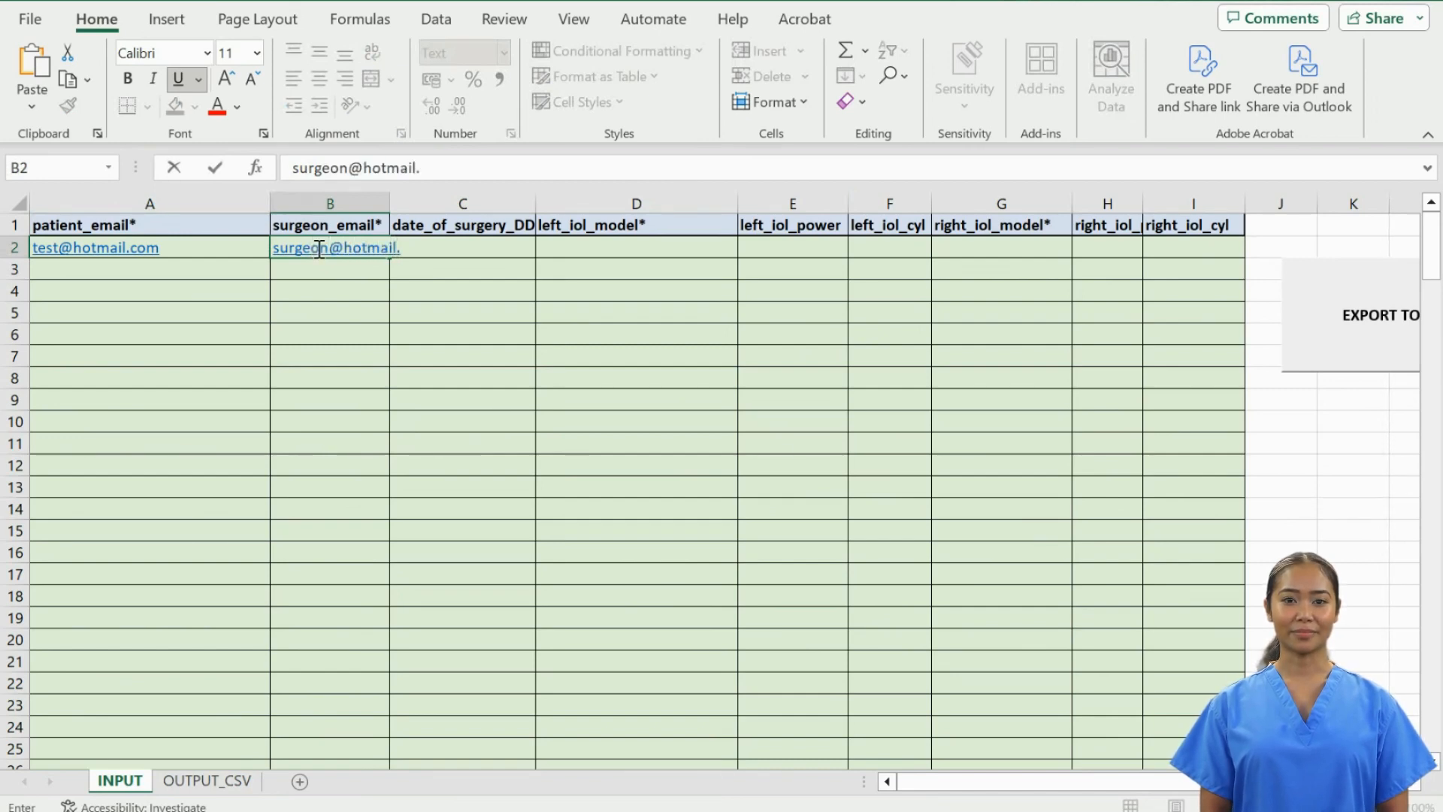
click(527, 251)
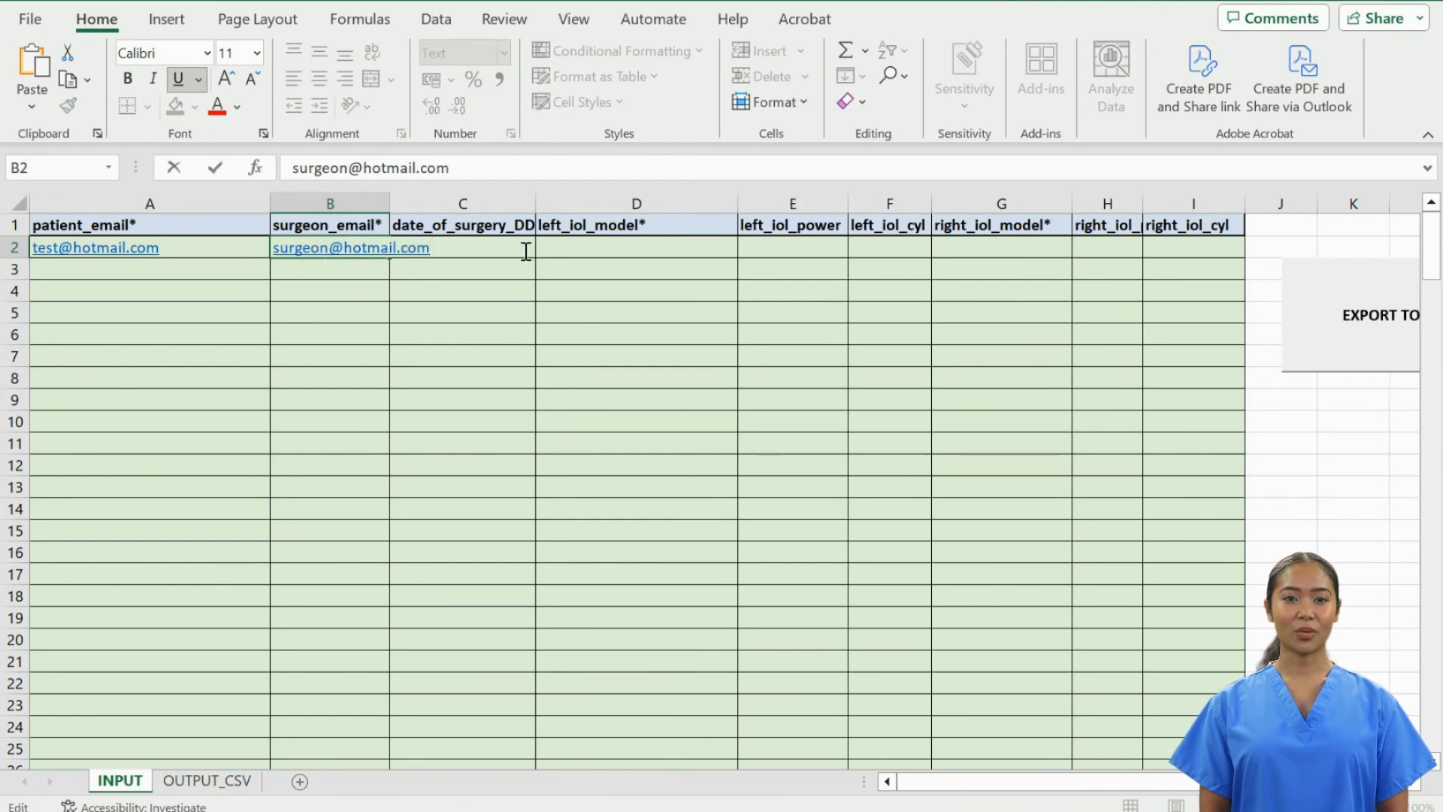
click(516, 255)
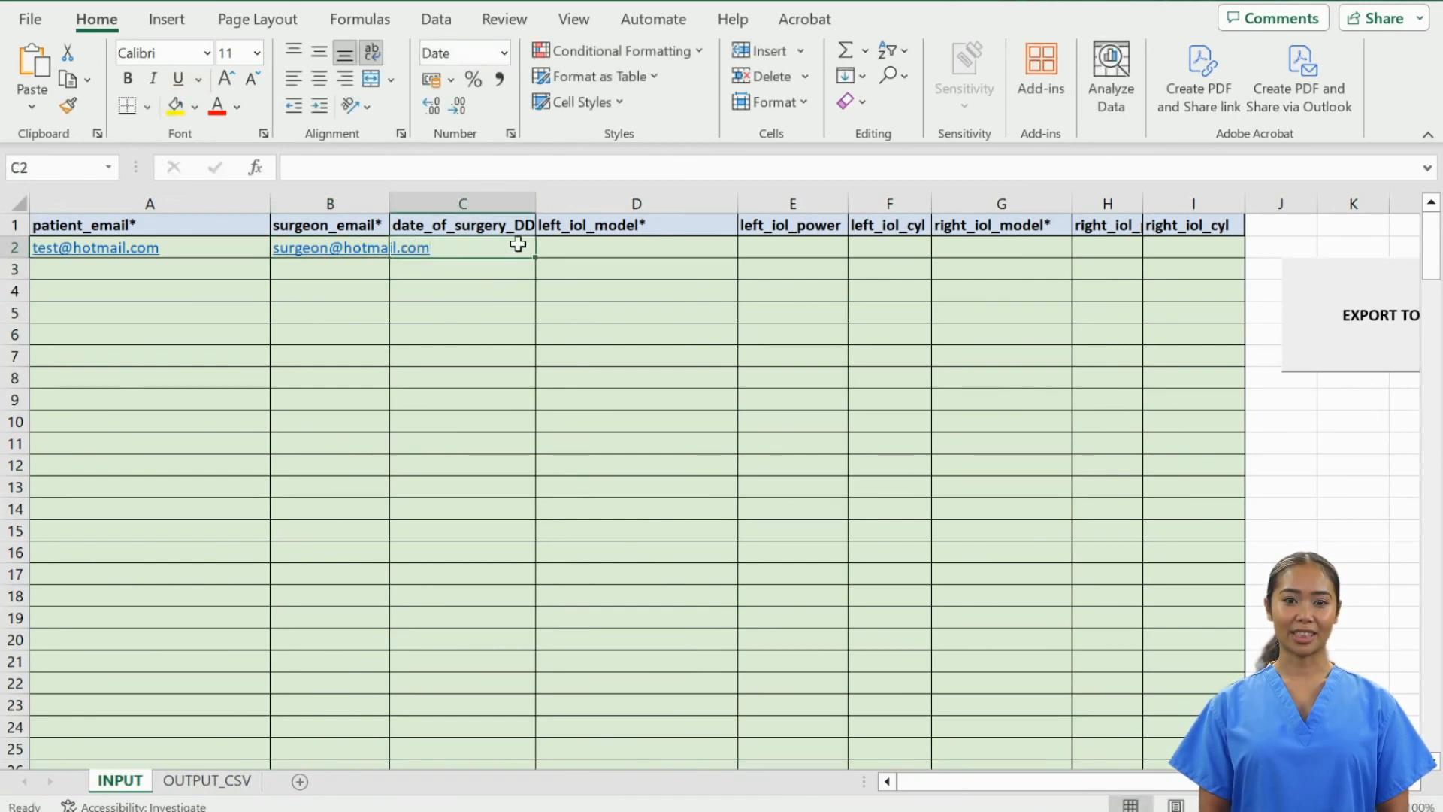
text(03/01)
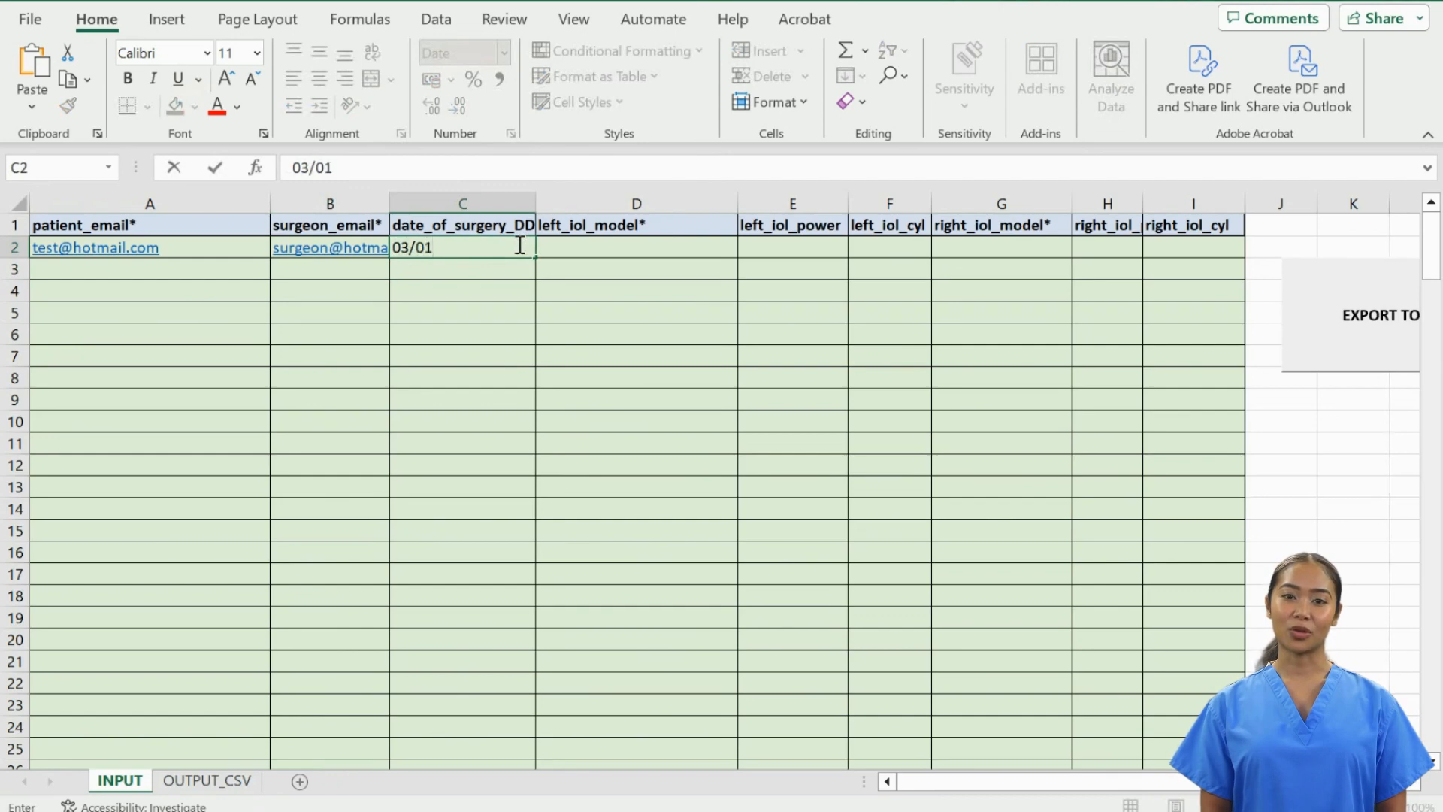
text(/2024)
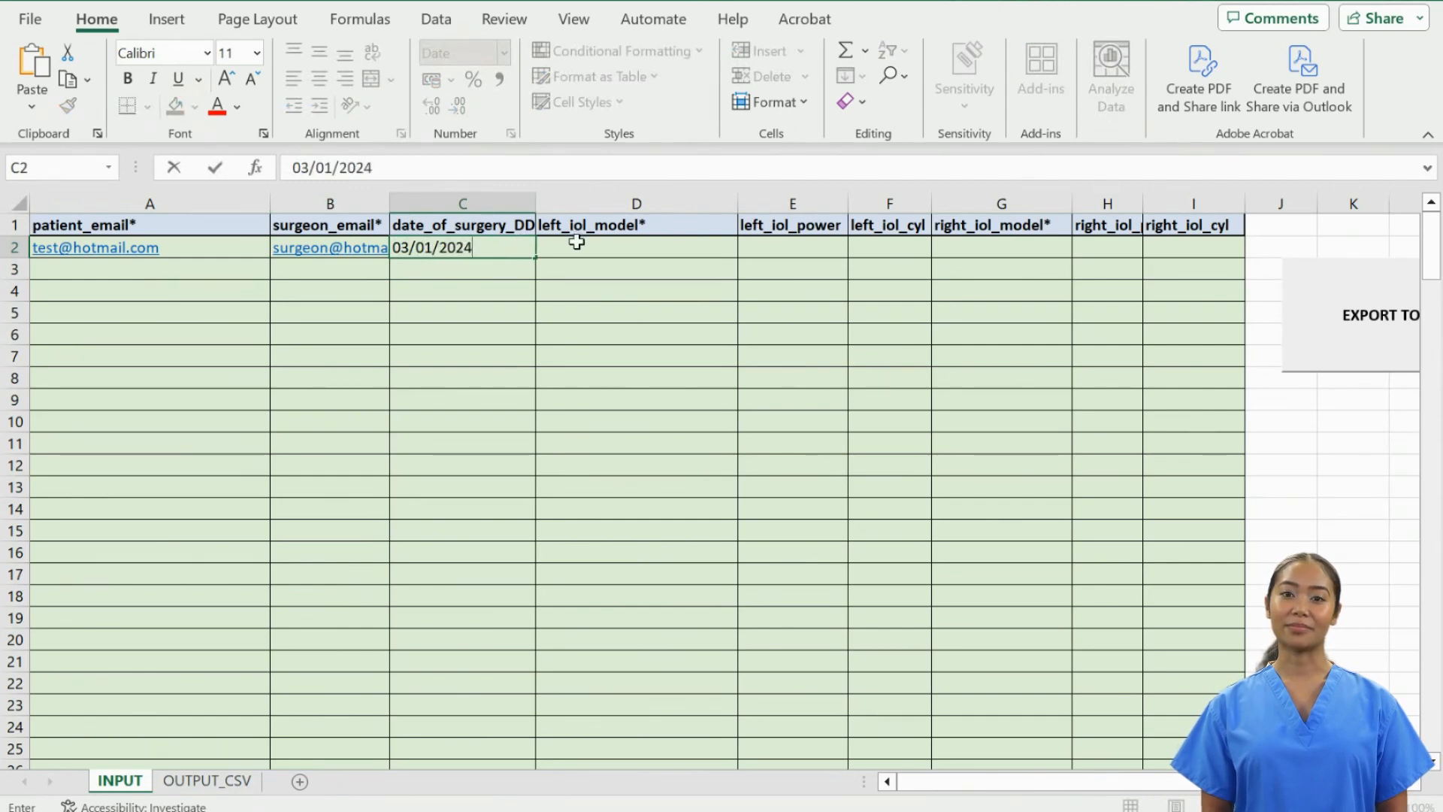
click(577, 242)
- Set both left and right lens models in row 2 to Rayner RayOne EMV
text(ray)
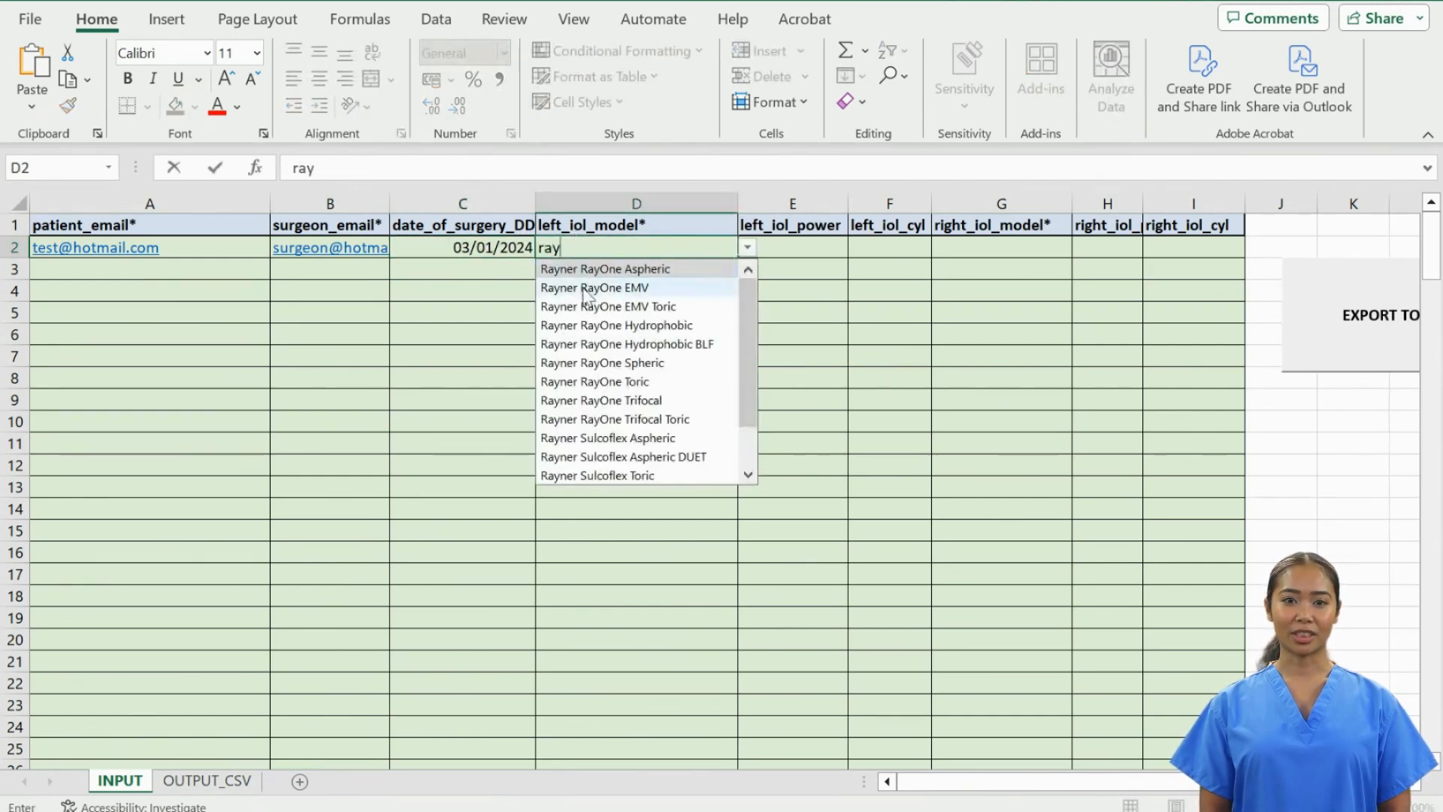
click(587, 288)
click(983, 246)
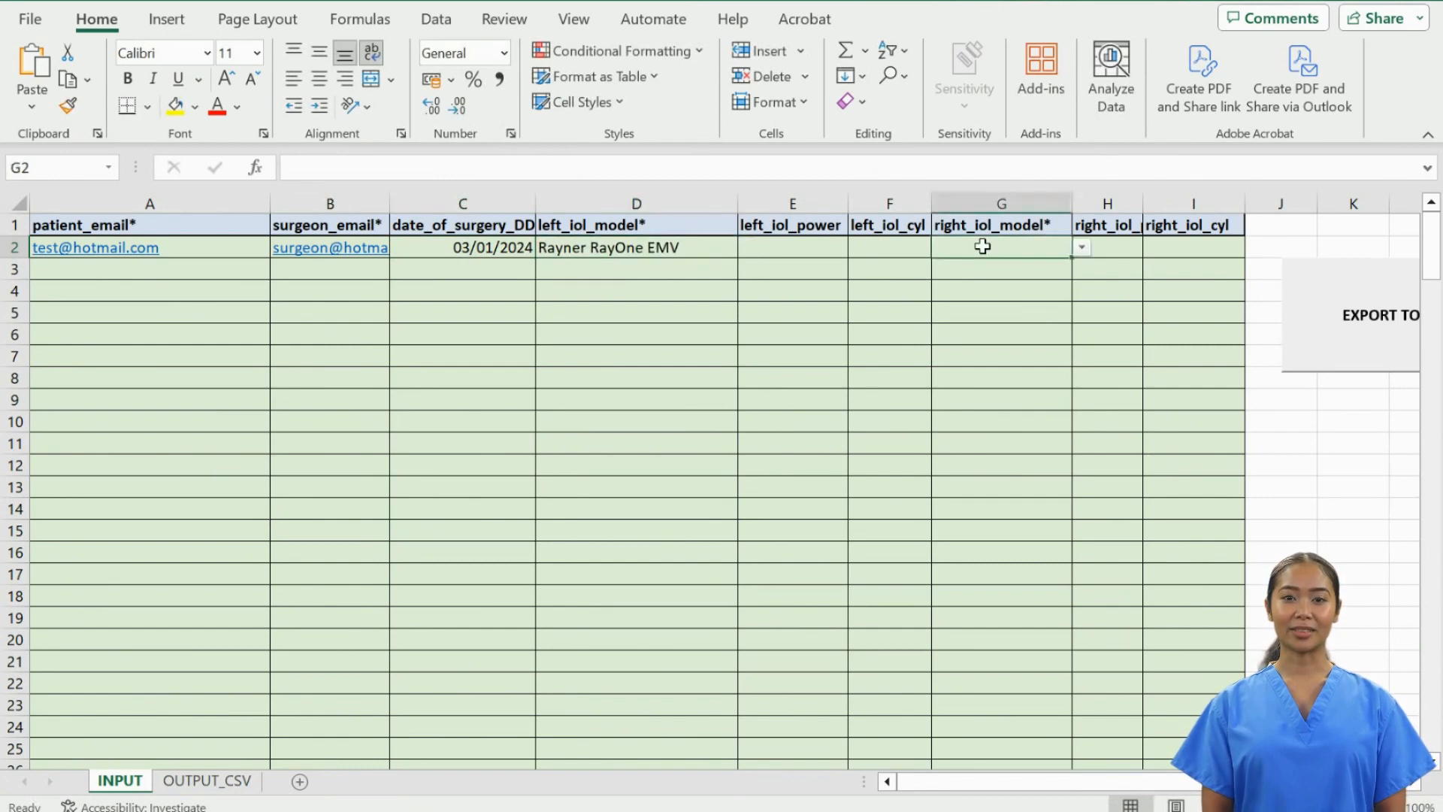
text(ra)
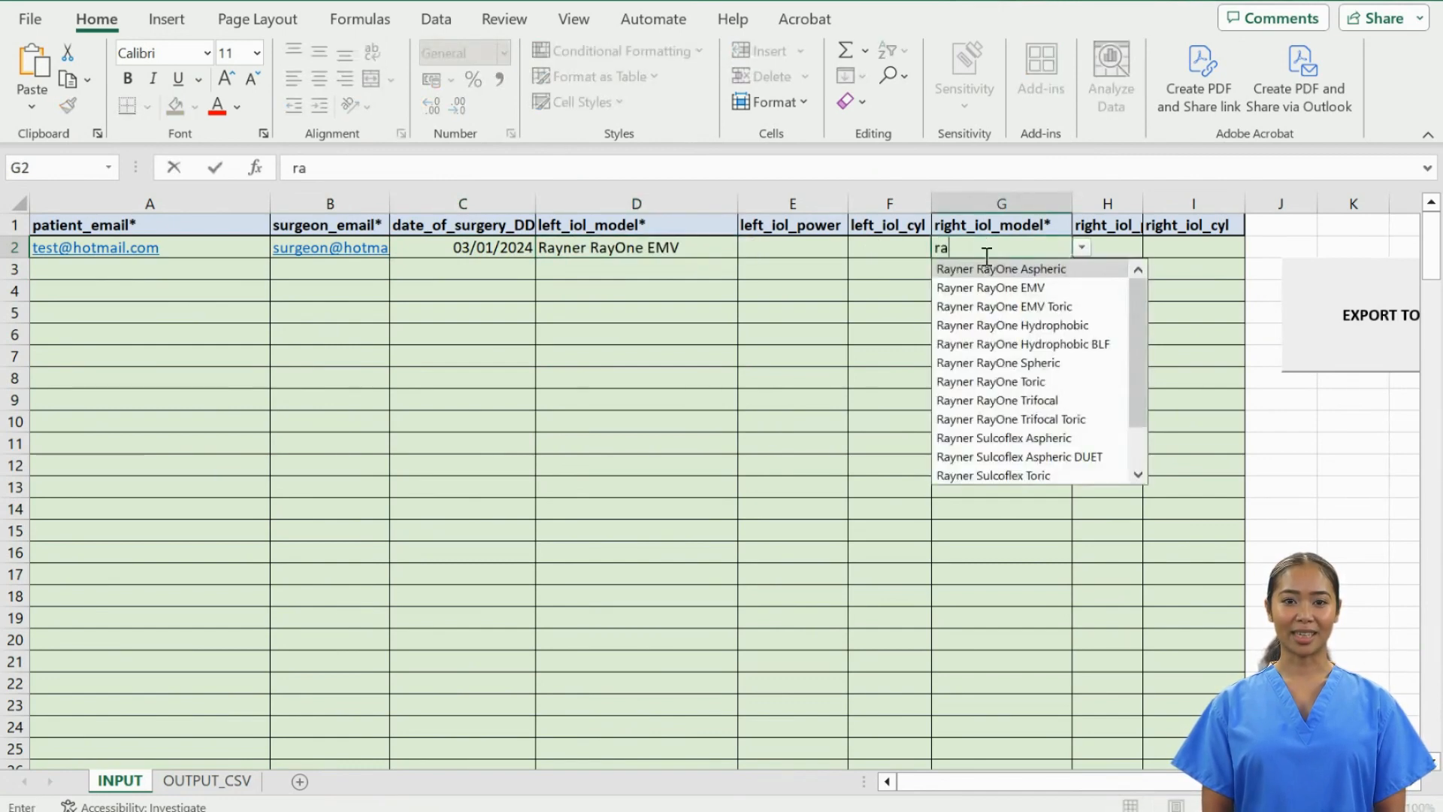
click(1001, 290)
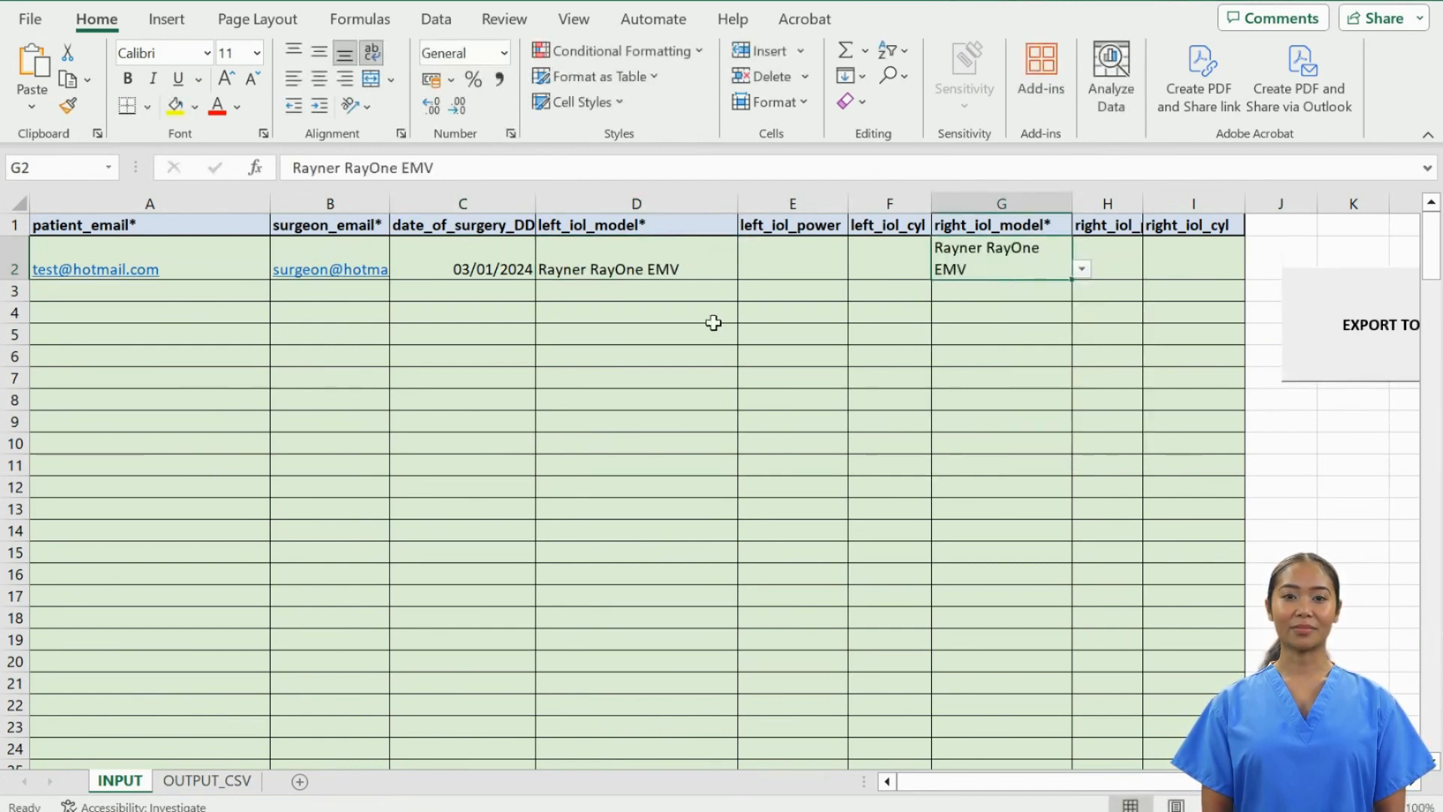
click(162, 295)
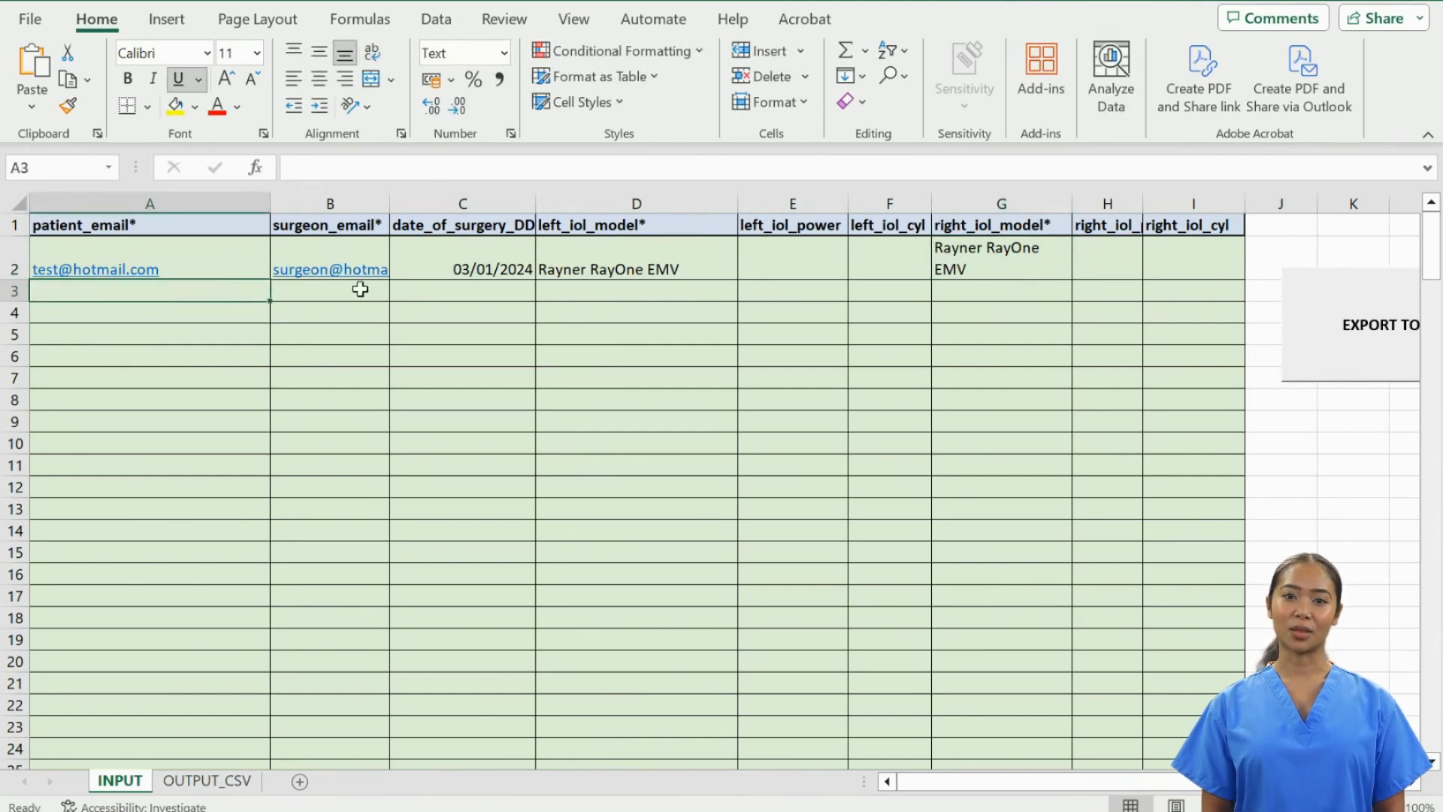
- Copy the 03/01/2024 surgery date from C2 down to C8 as identical cells
click(469, 269)
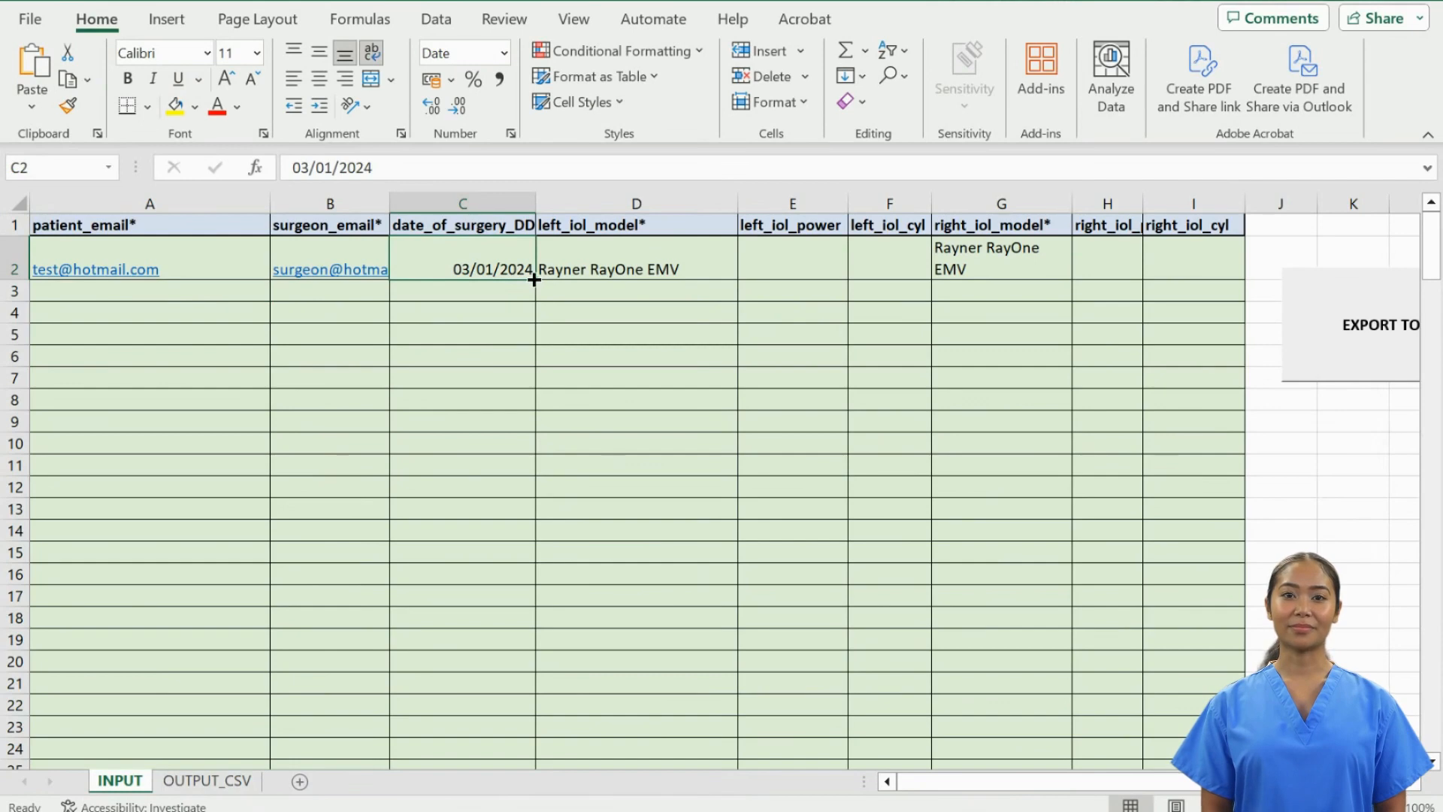
drag(534, 279, 525, 403)
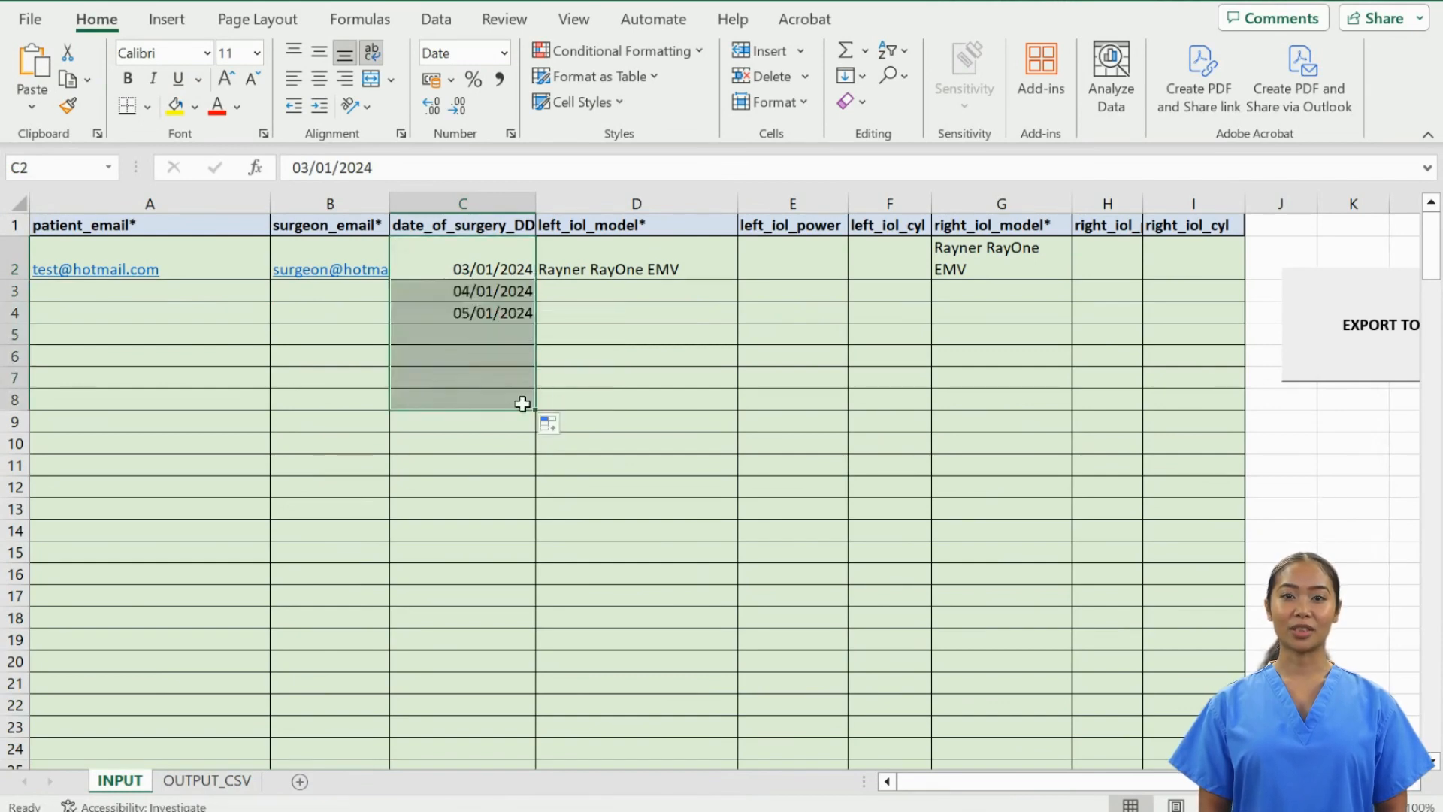
click(566, 428)
click(606, 452)
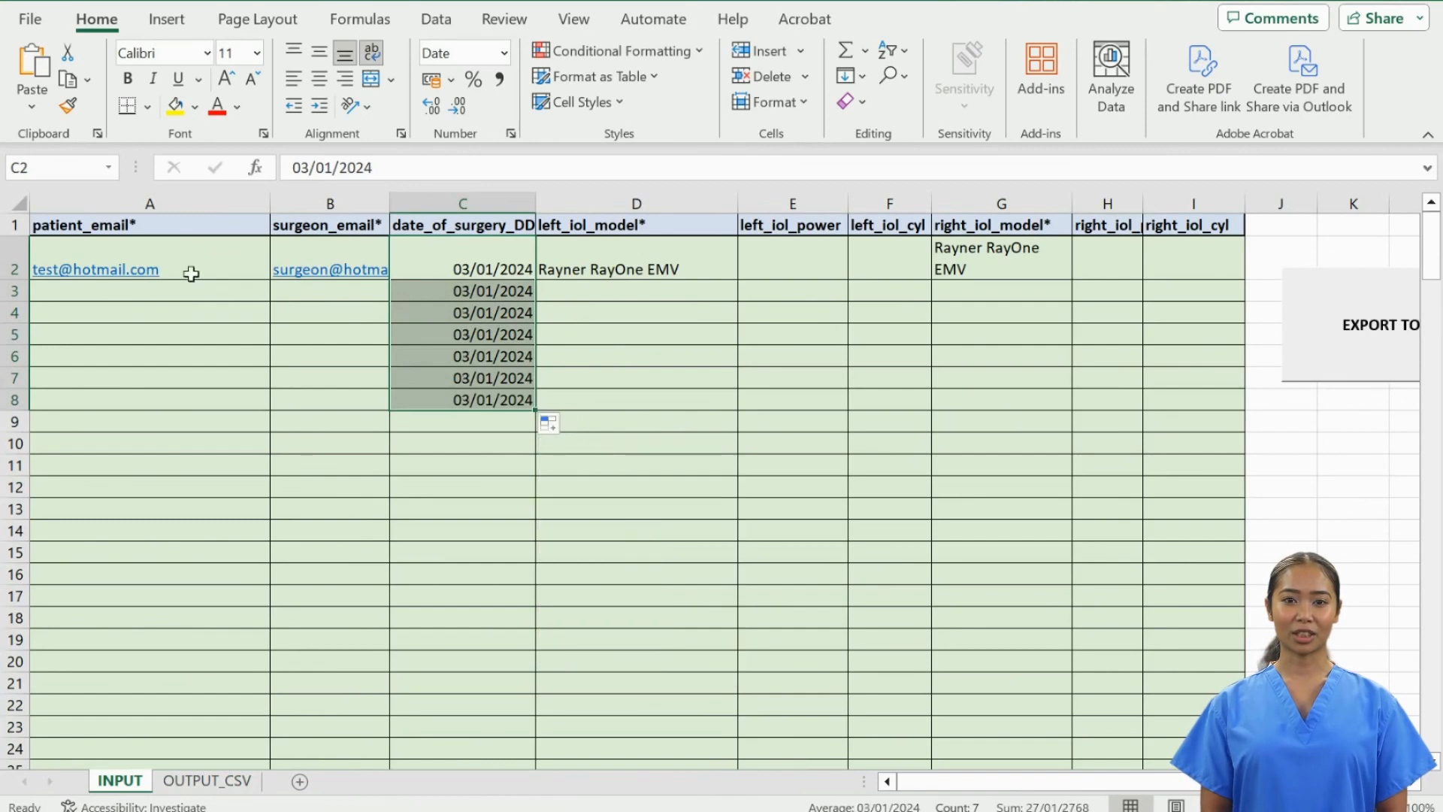
click(123, 294)
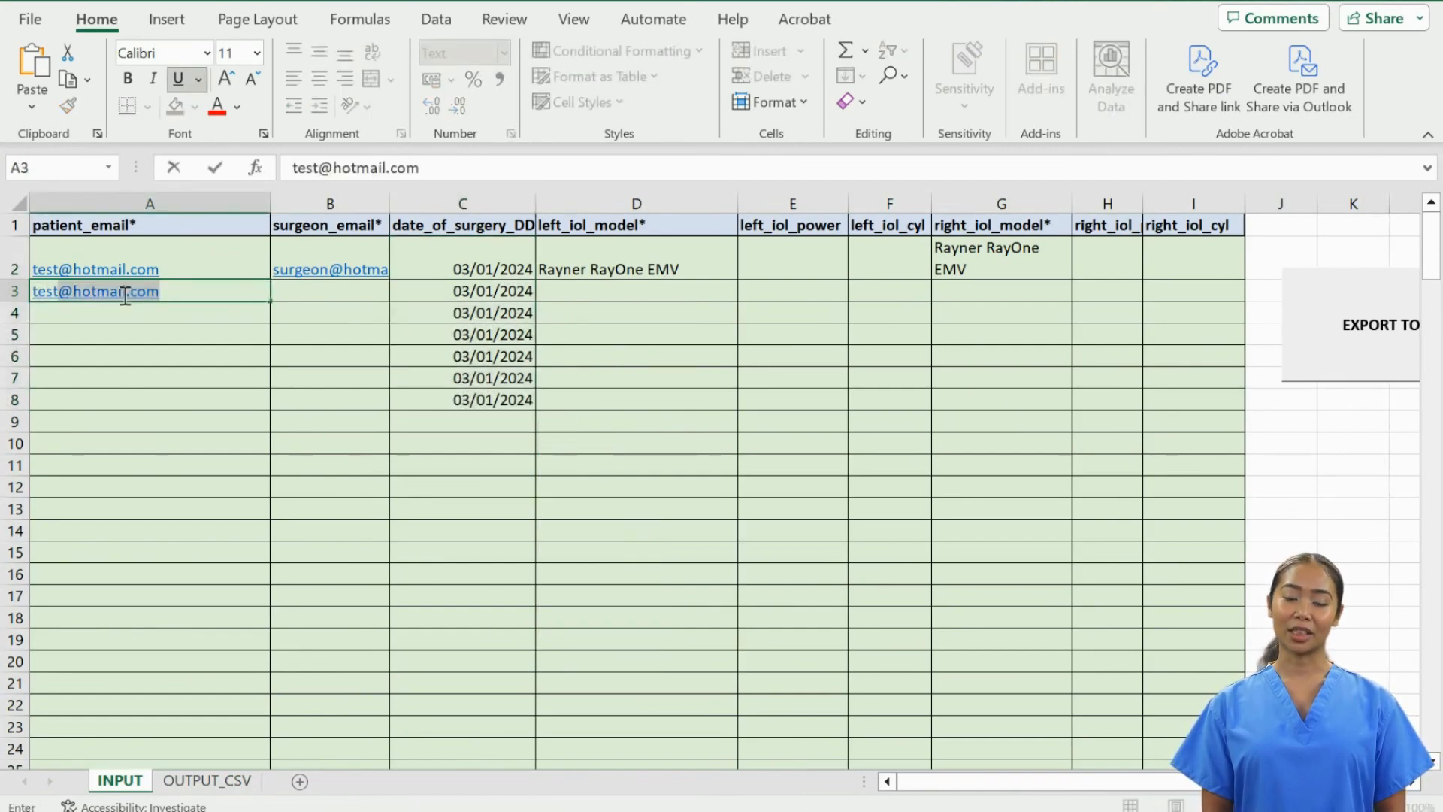
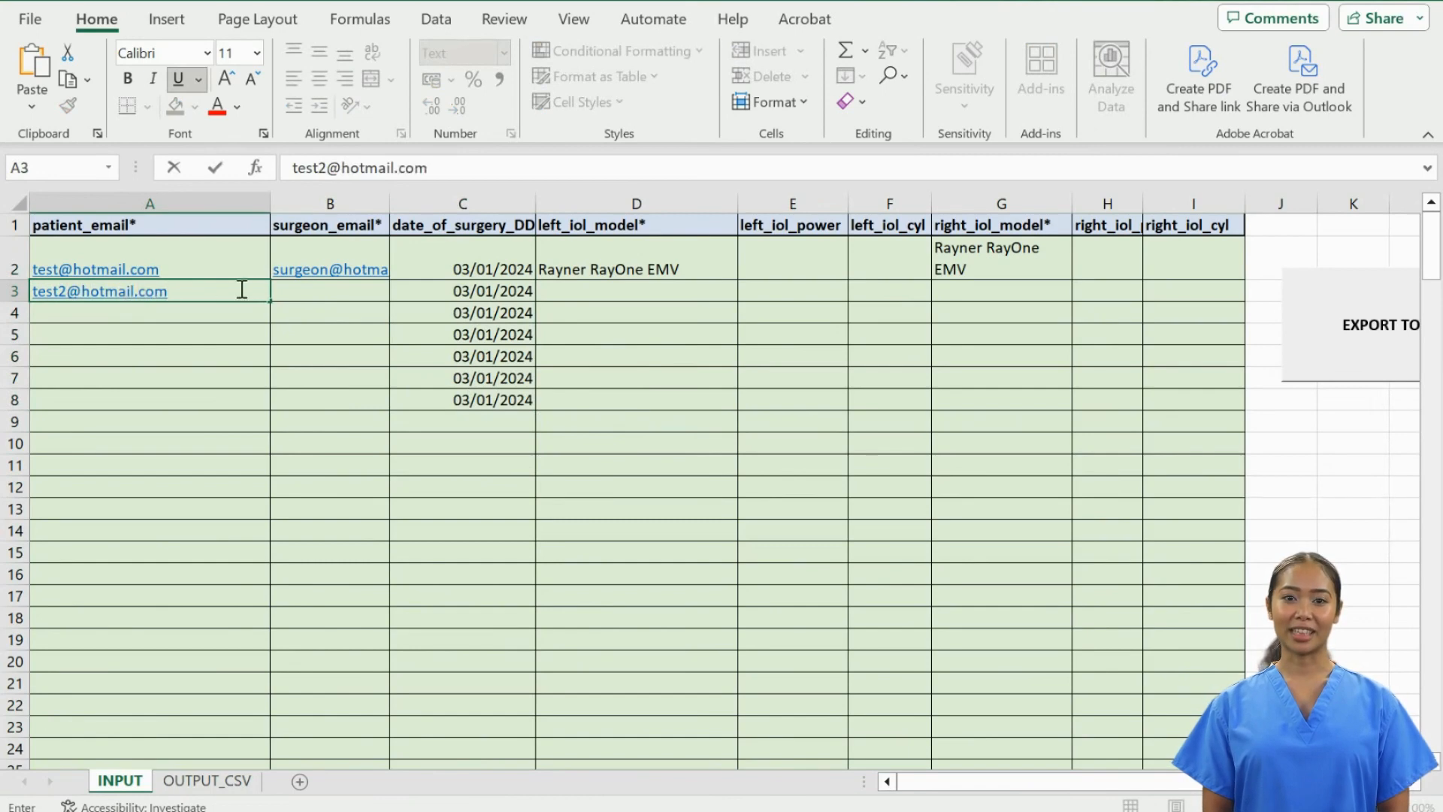
- Enter the second patient's e-mail and second surgeon's e-mail in row 3
click(310, 290)
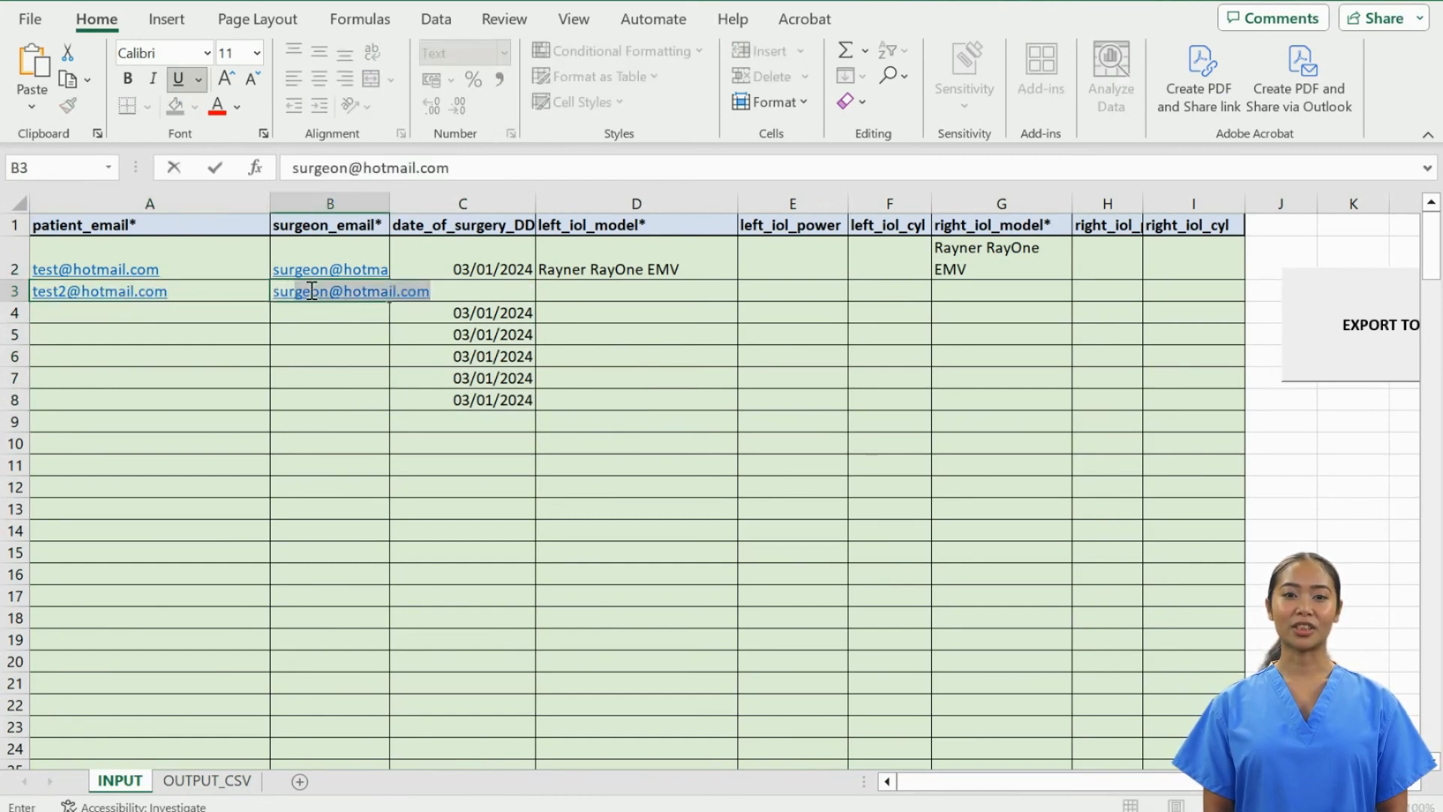
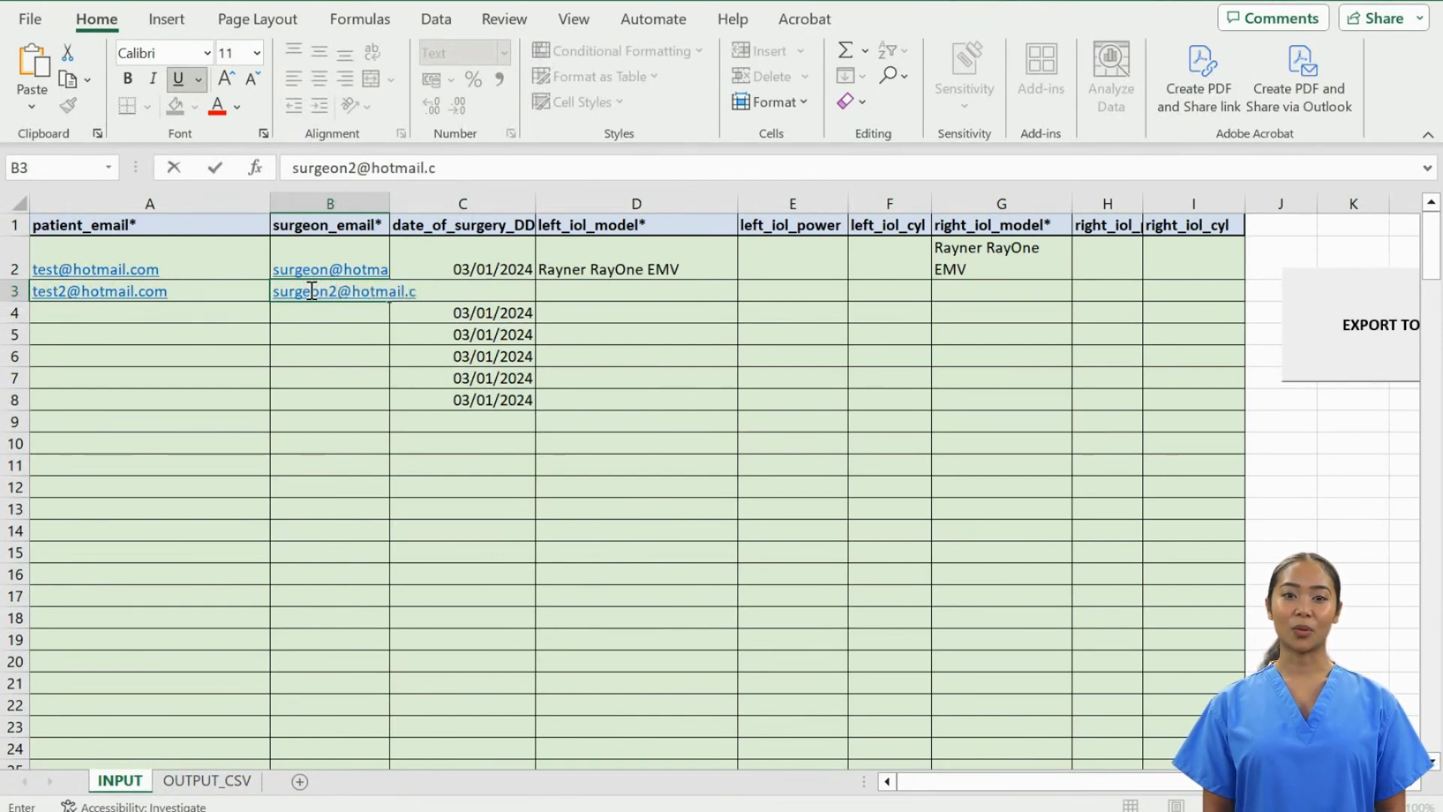
- Set the second patient's left lens model in D3 to Rayner RayOne EMV Toric
click(597, 300)
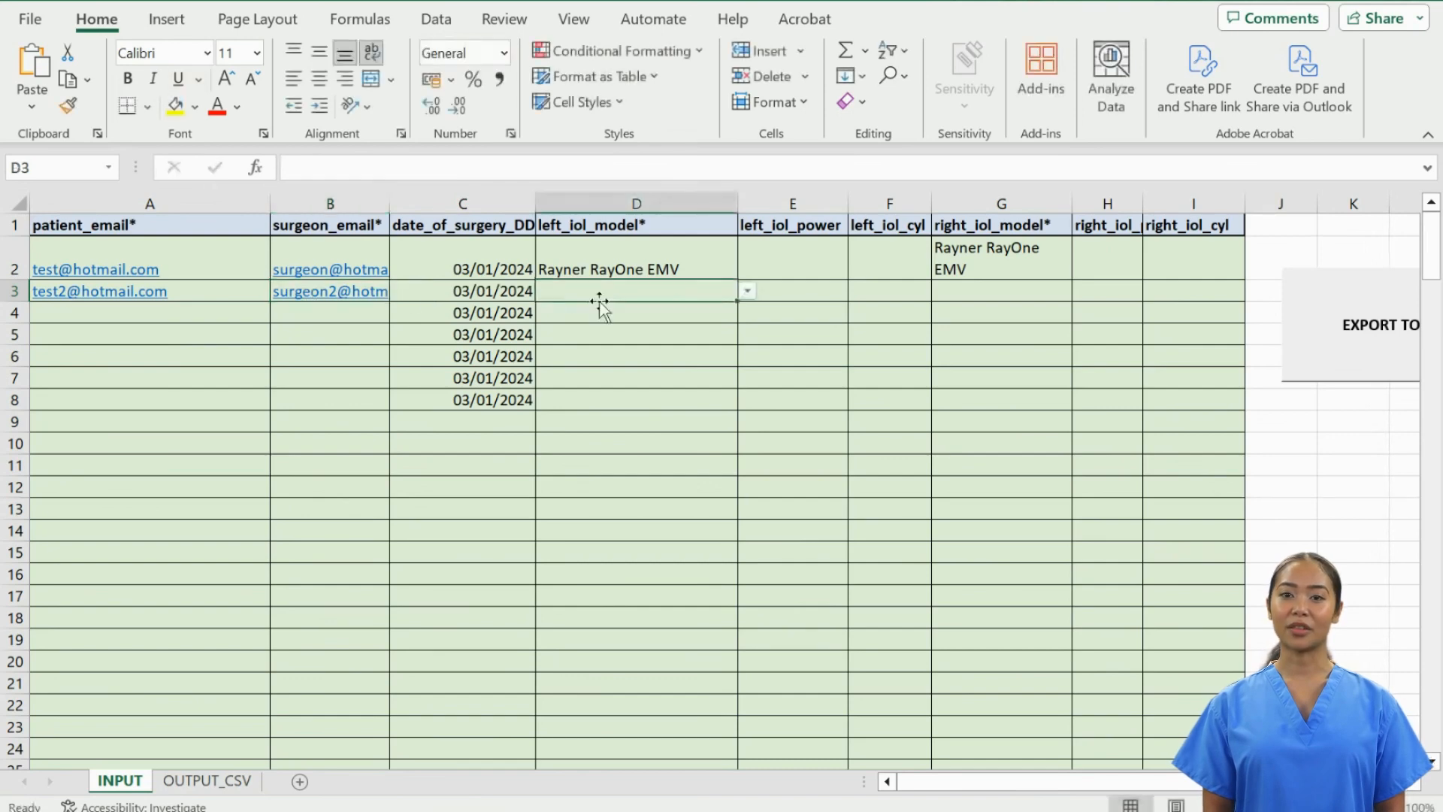
text(ray)
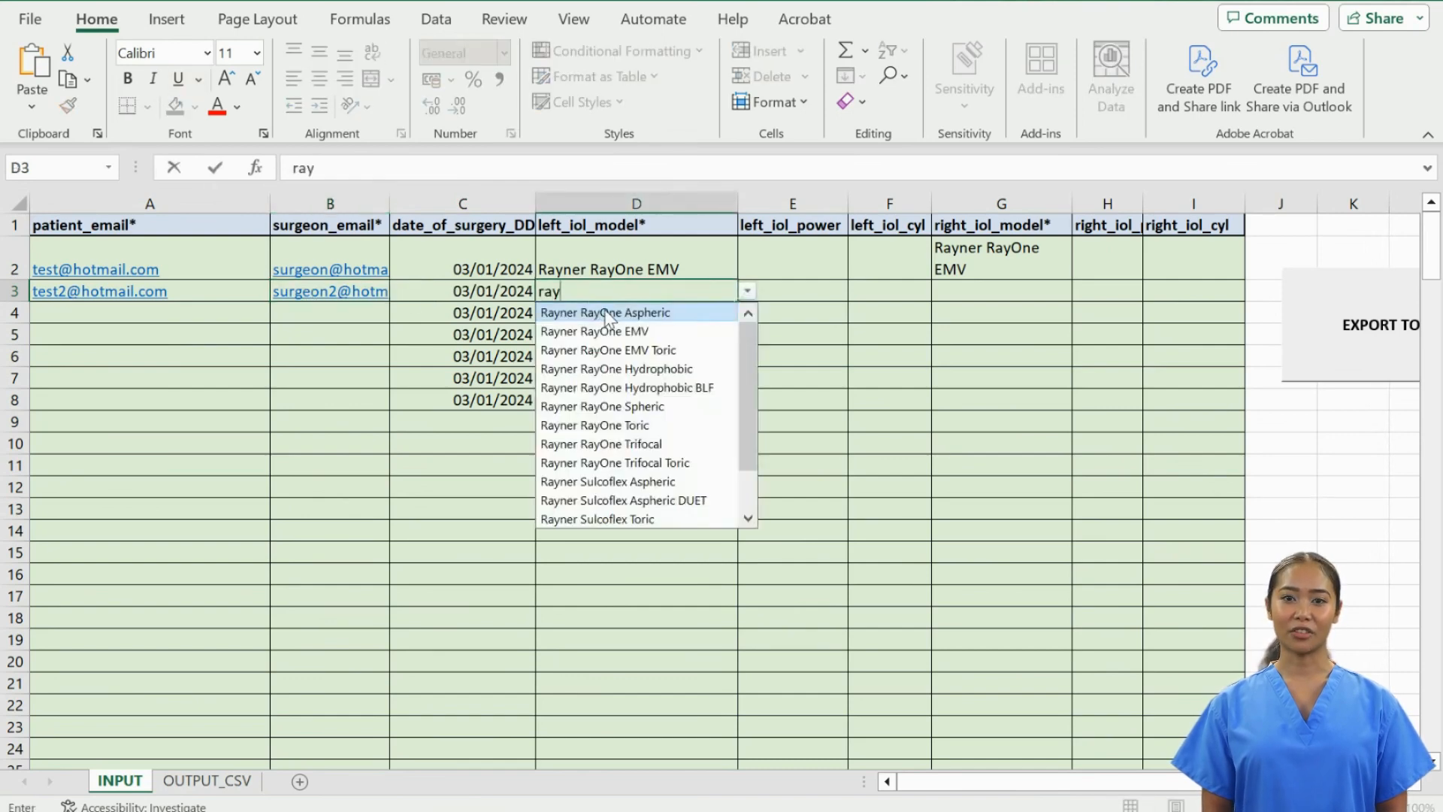
click(616, 349)
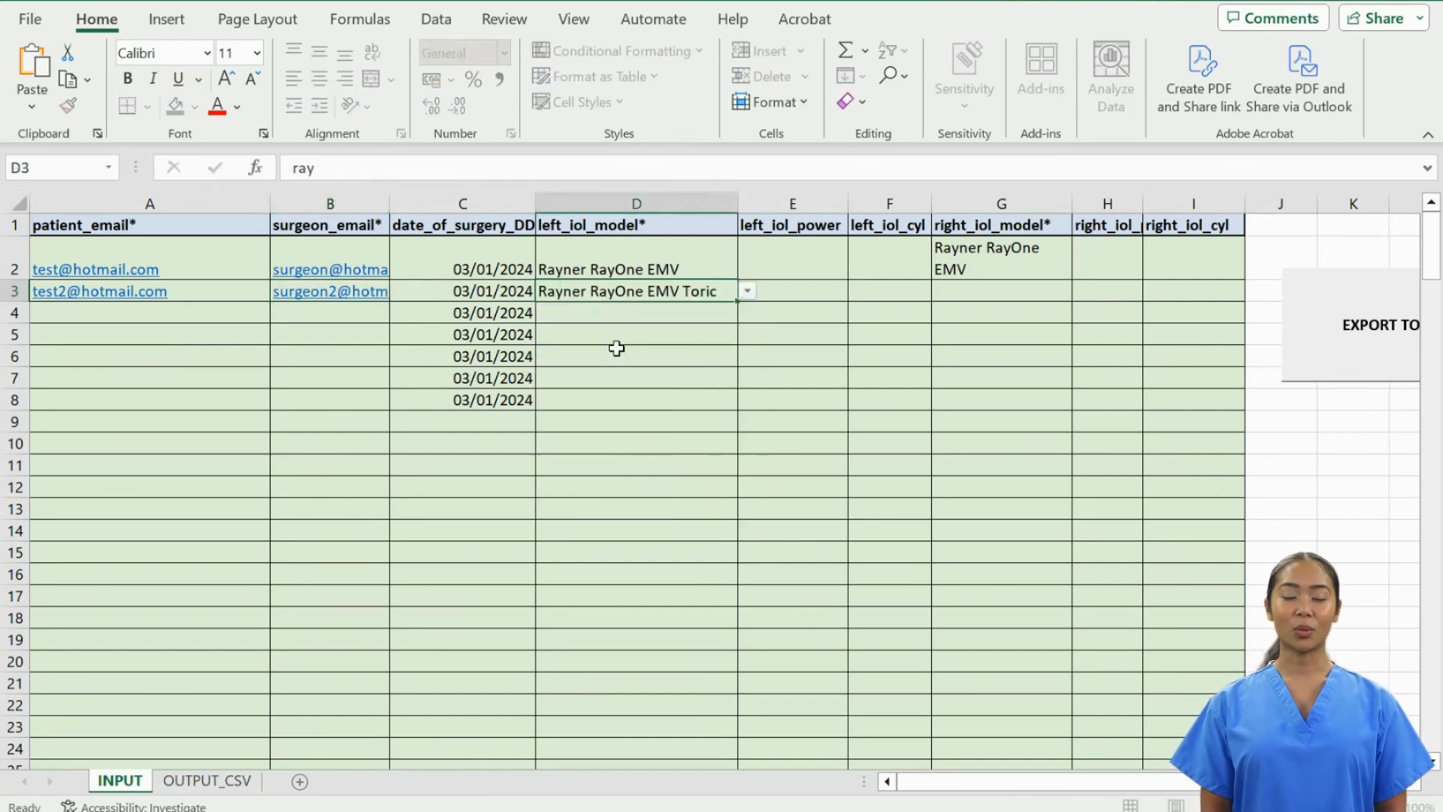
click(1284, 453)
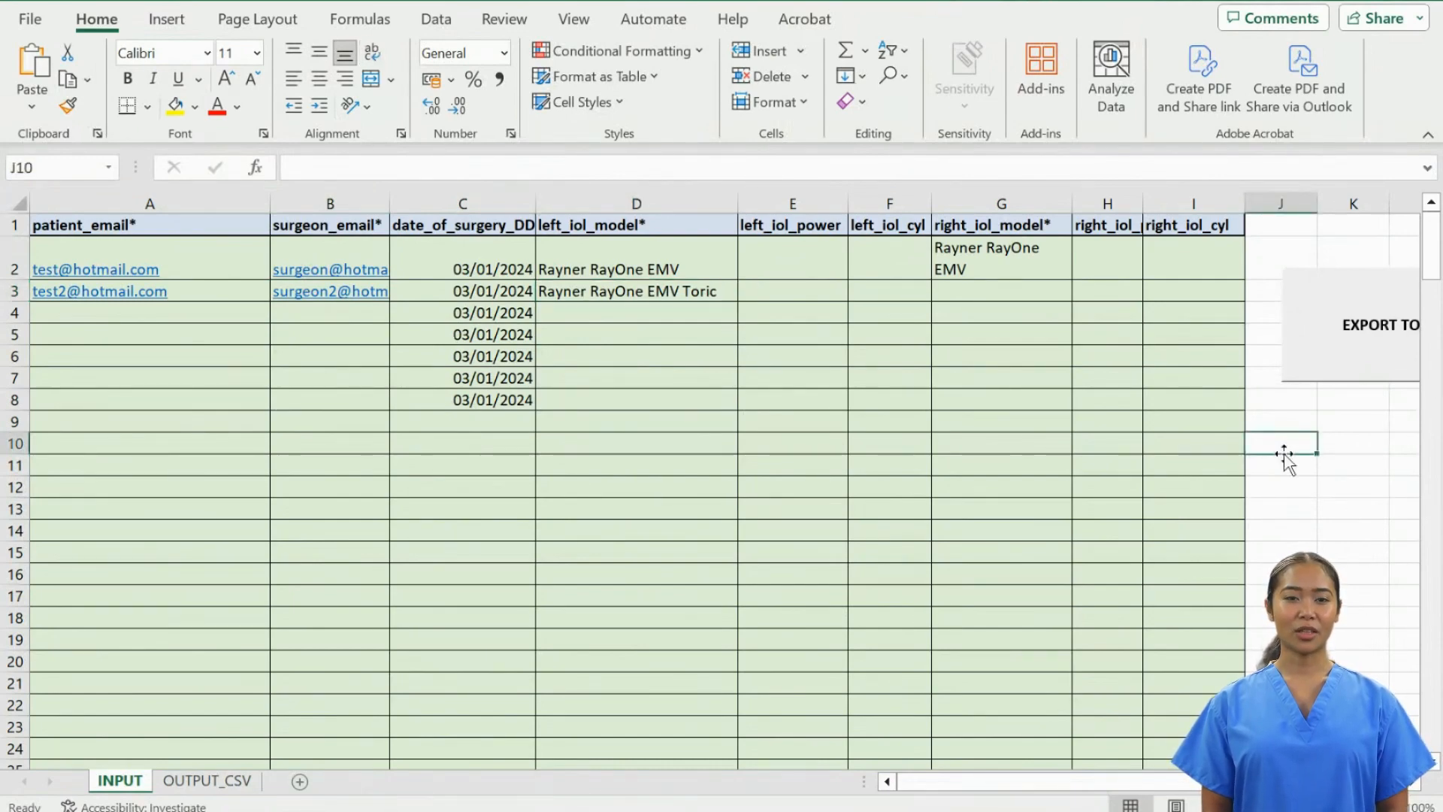
- Export the sheet to CSV as 03.01.2024 in the Surgery Uploads folder
scroll(1284, 455, right, 4)
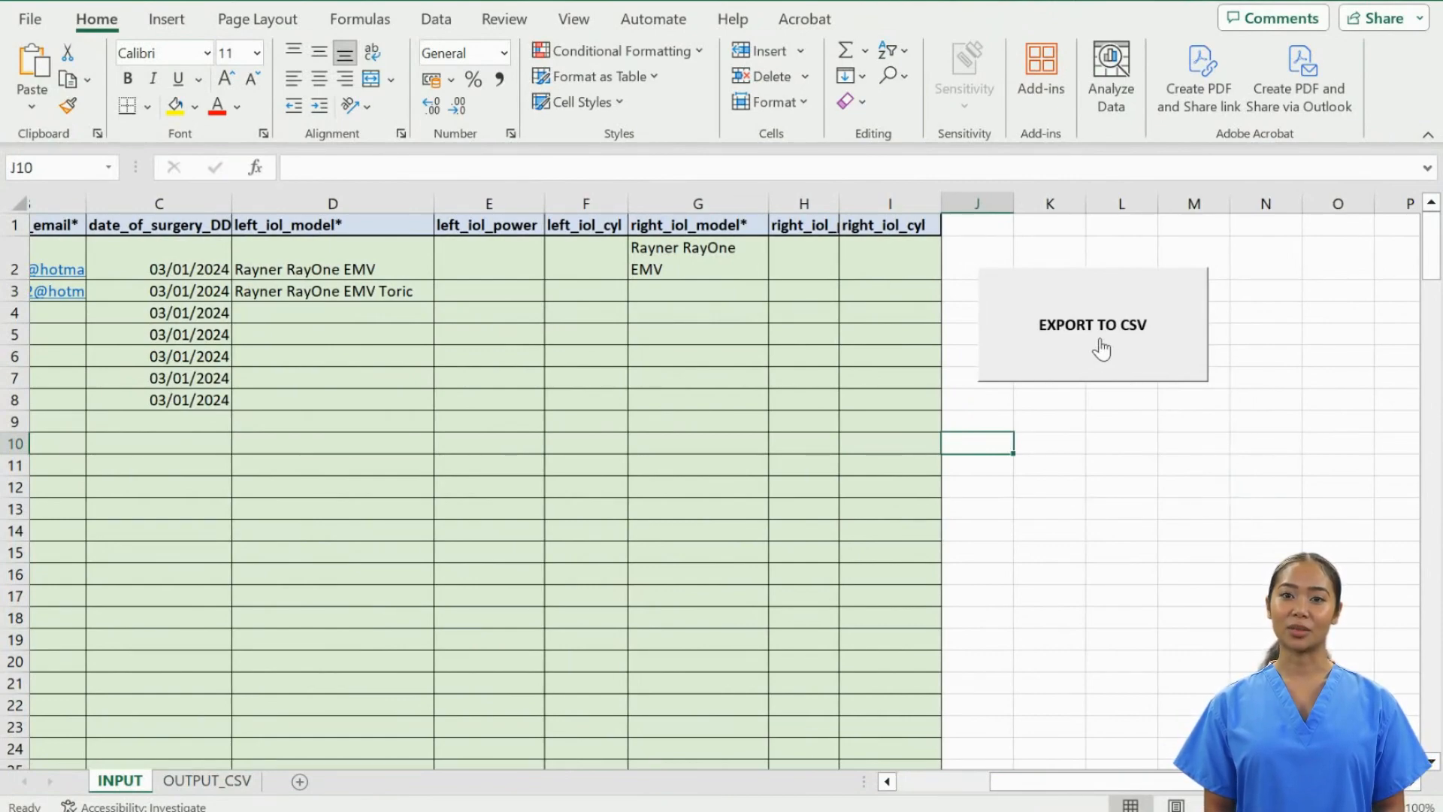
click(1102, 349)
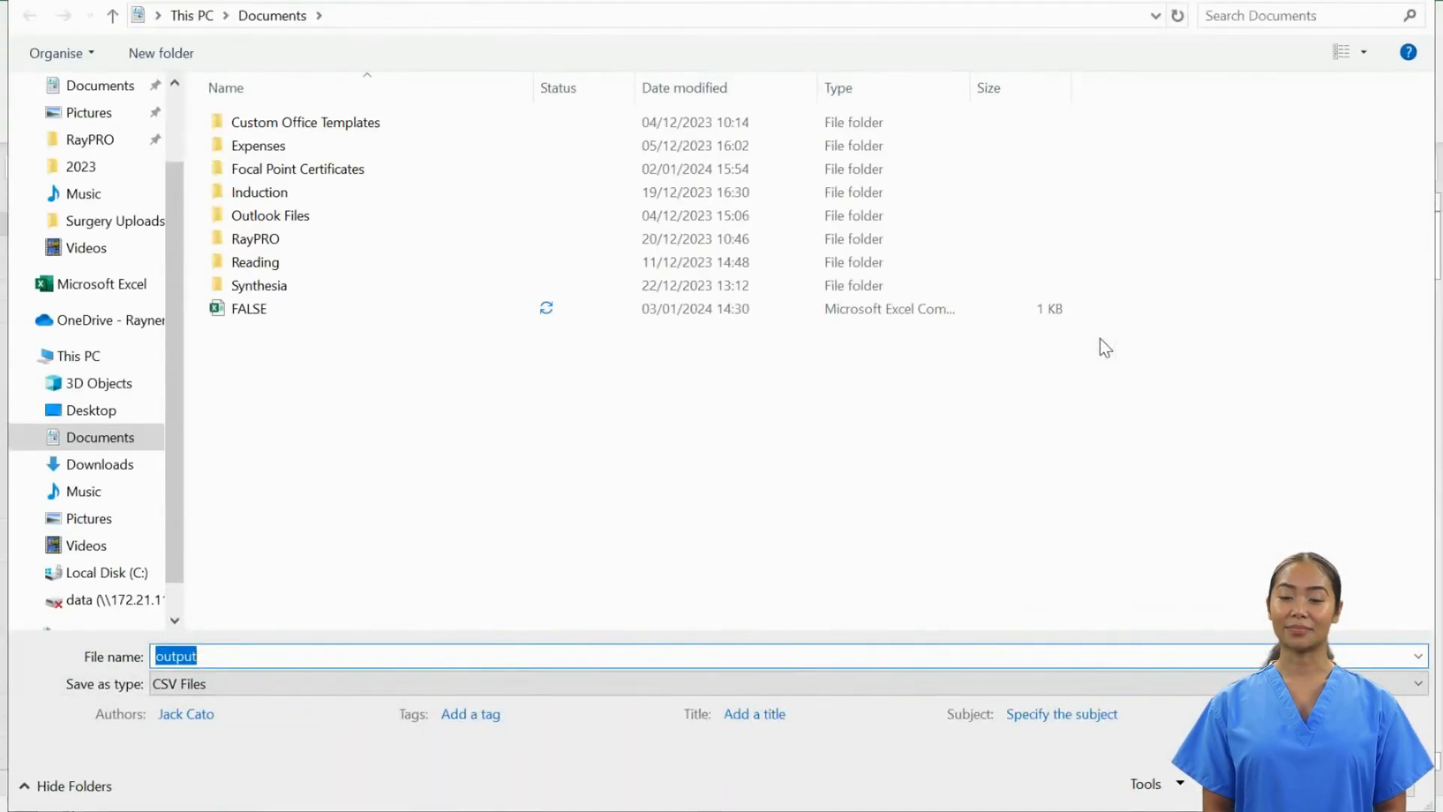
click(142, 226)
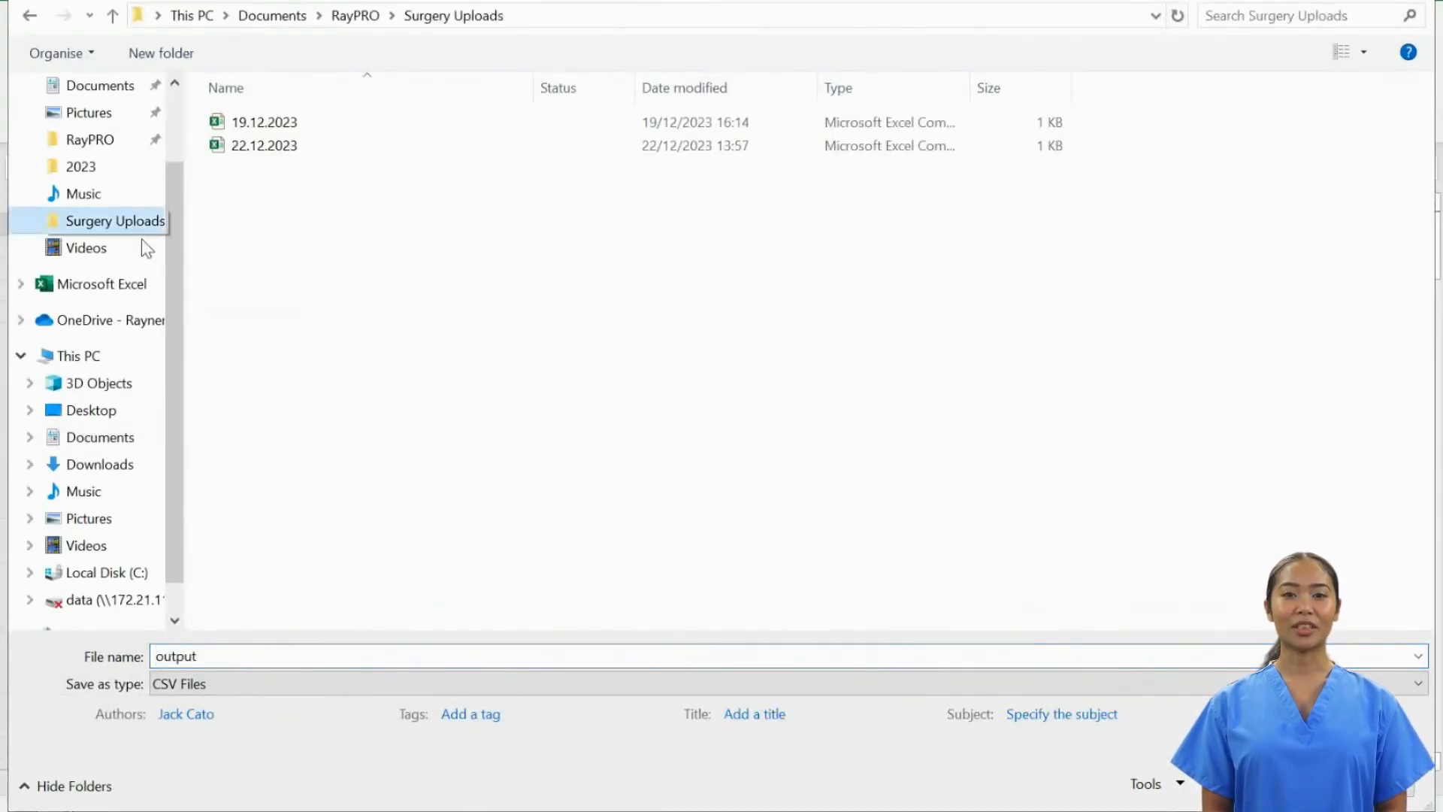
double_click(281, 654)
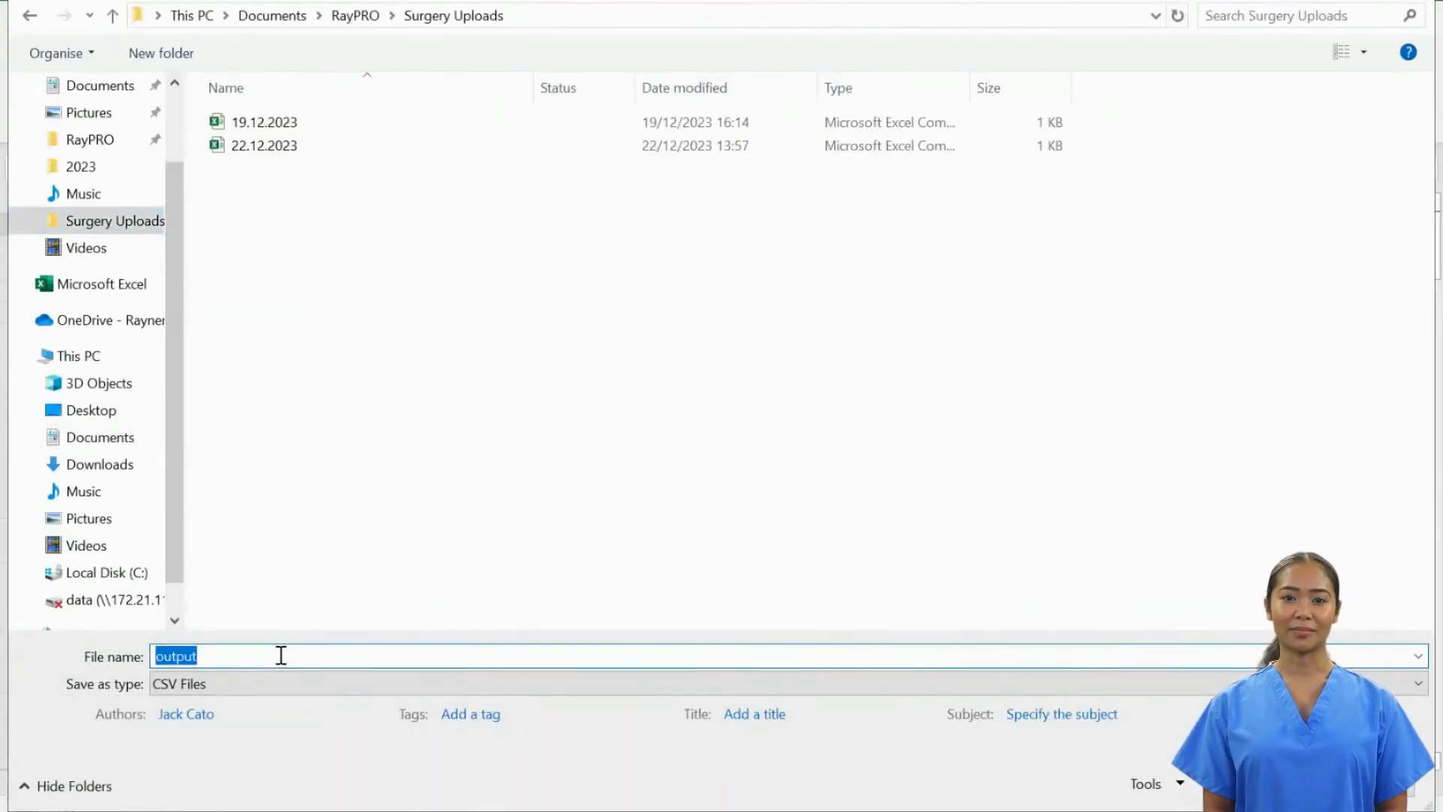
text(03.01)
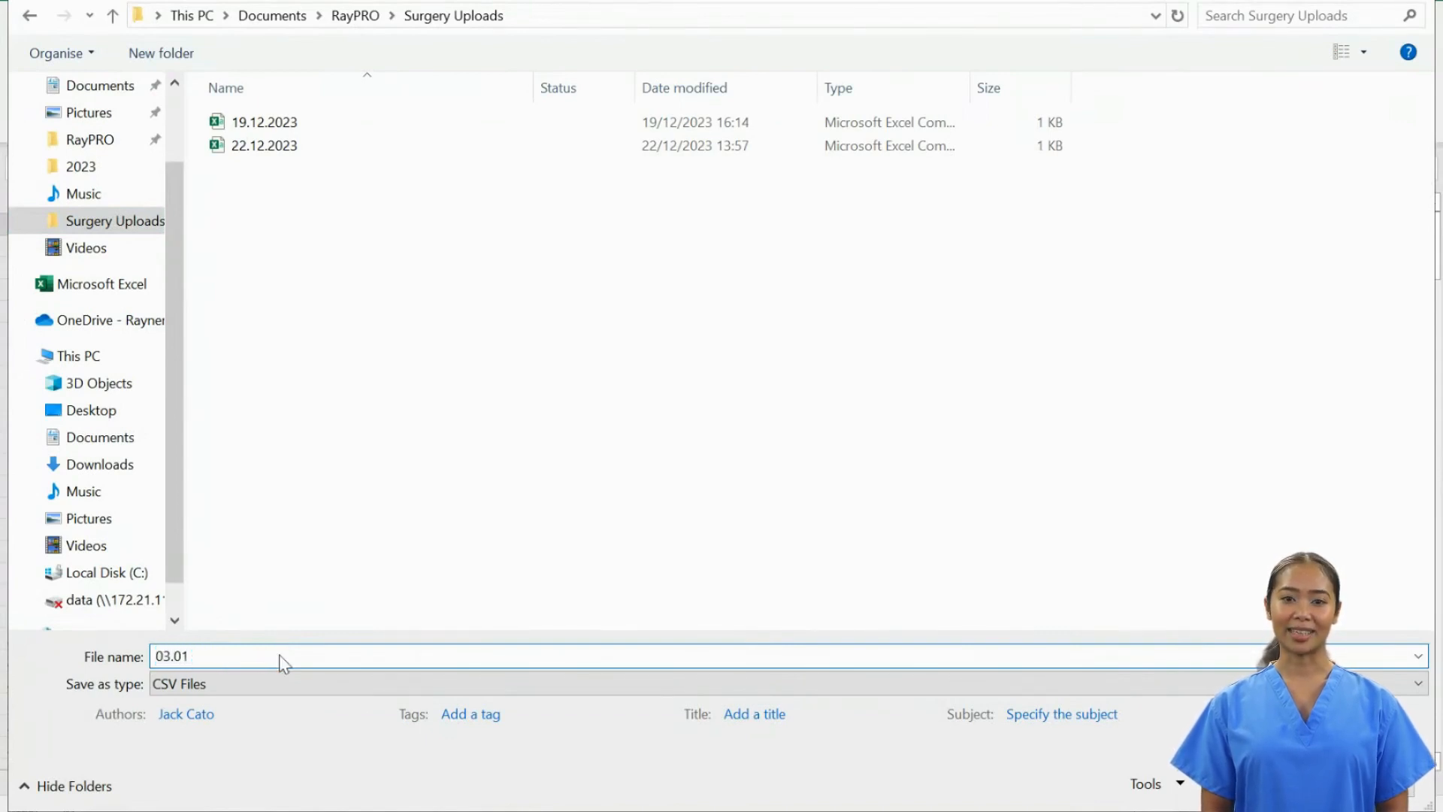
text(.202)
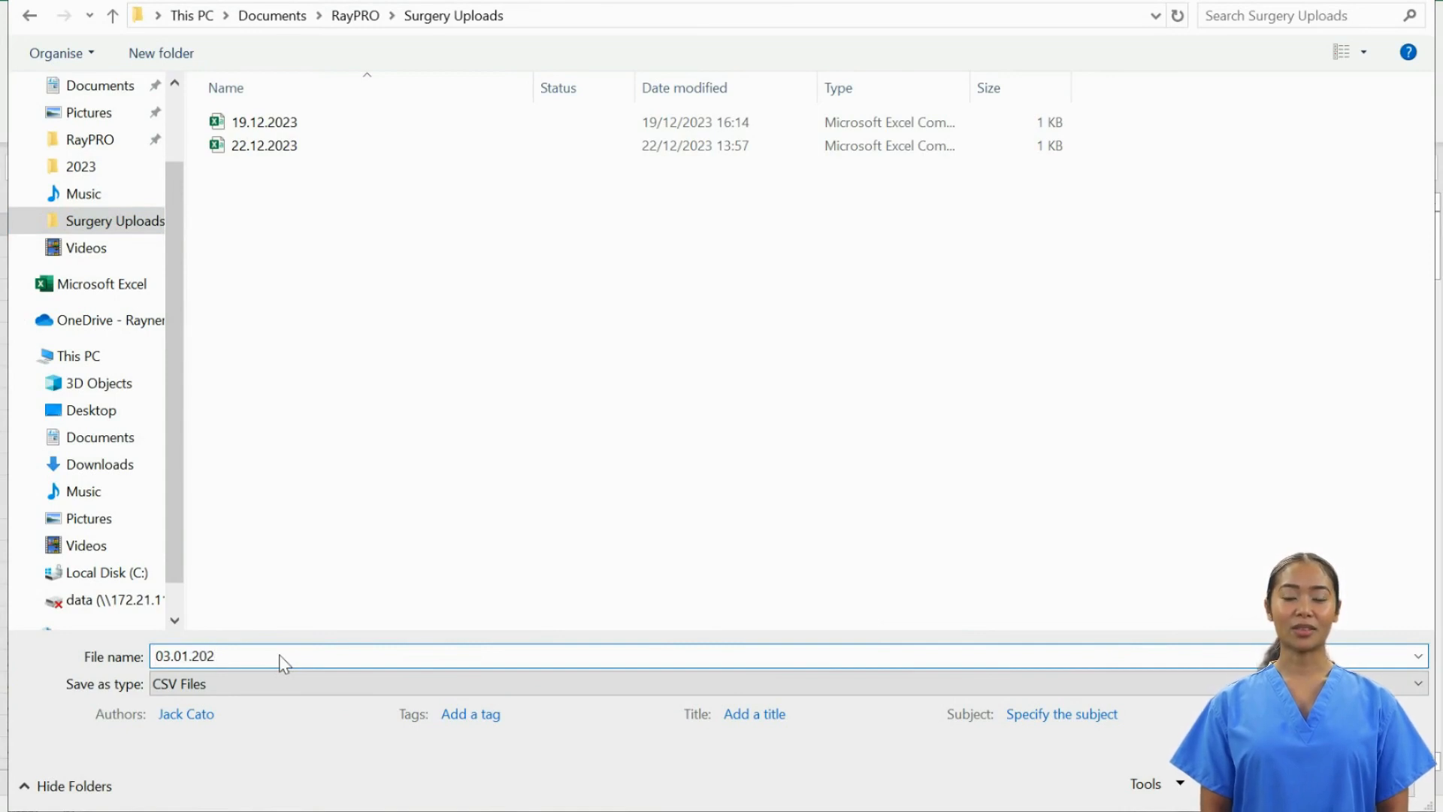
text(4)
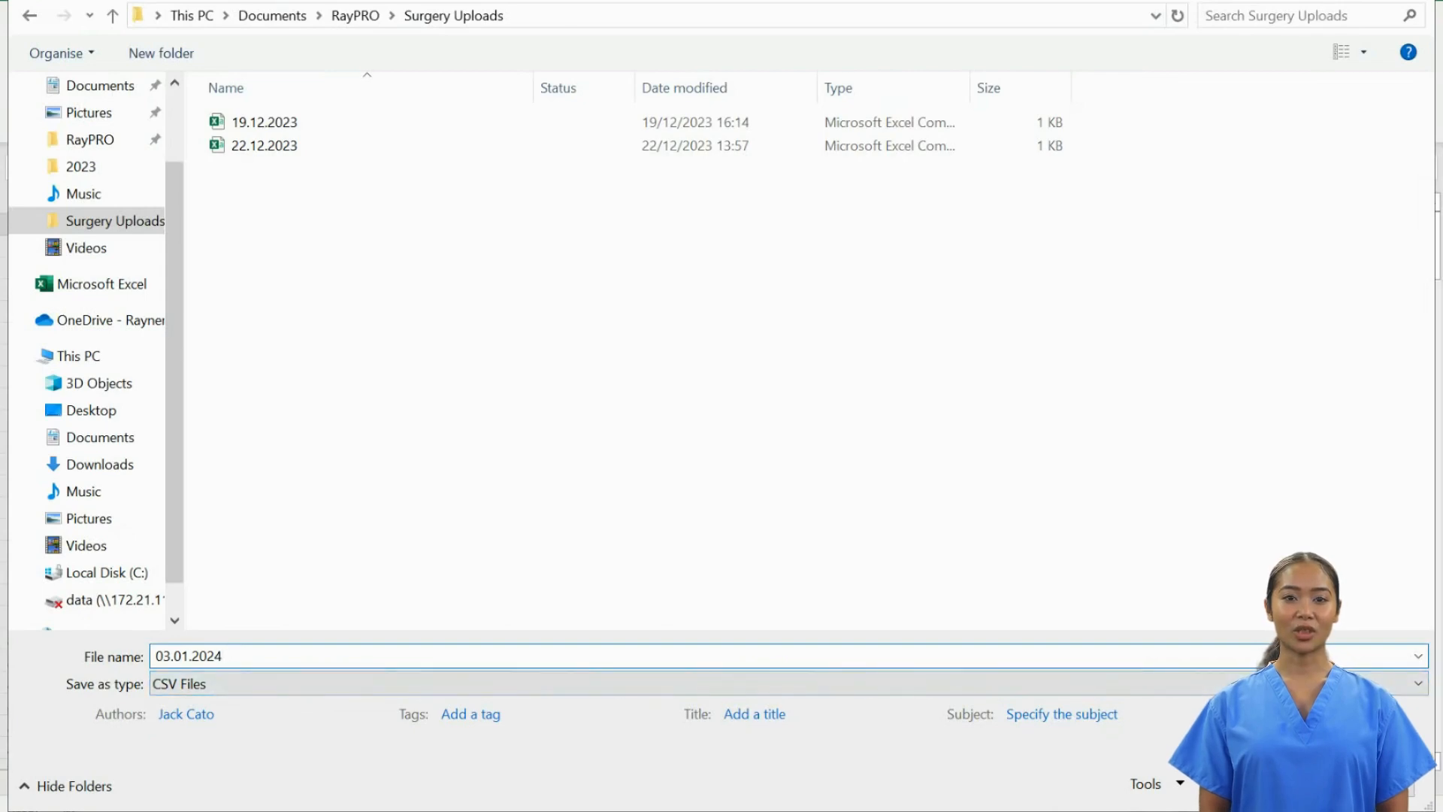
key(Return)
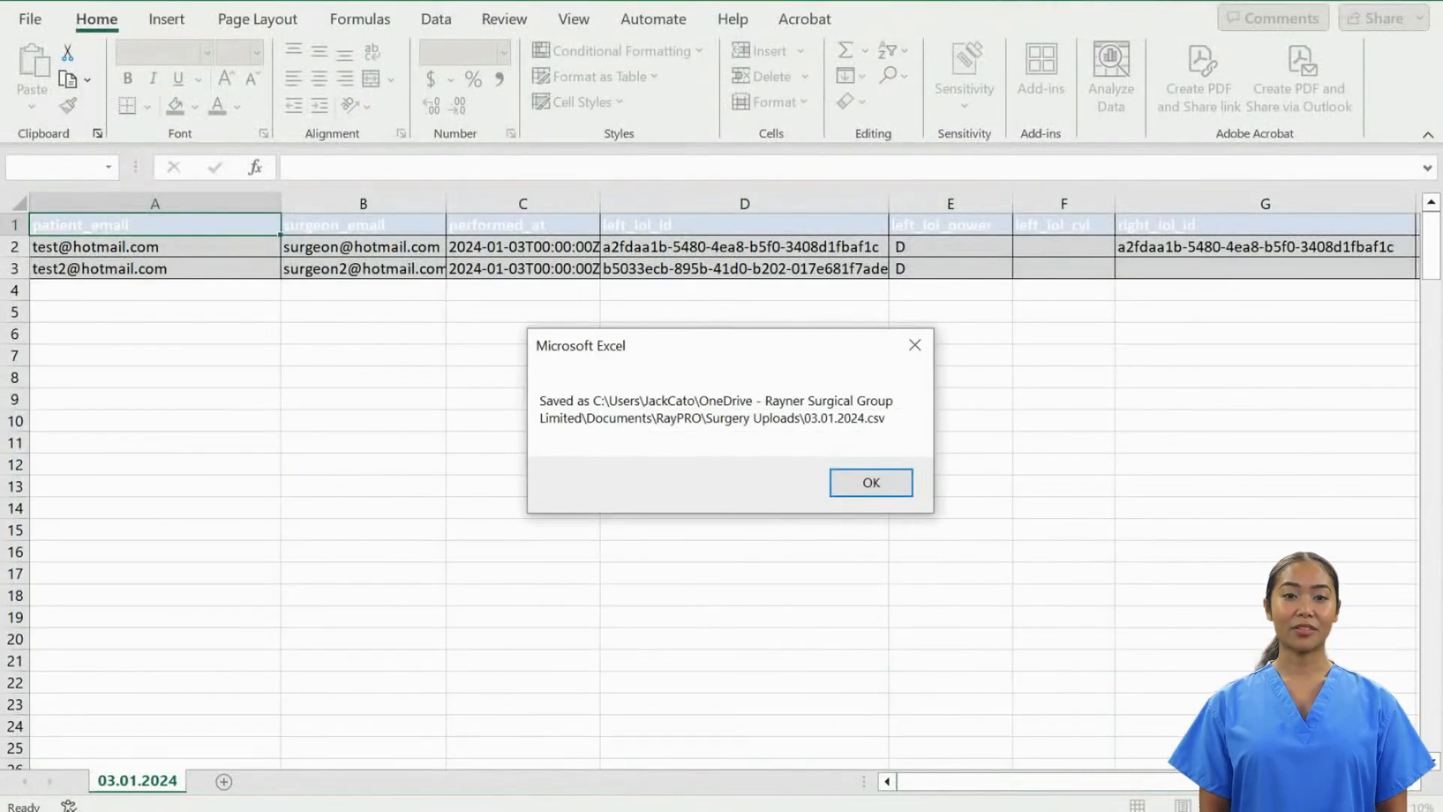
- Dismiss the save confirmation and close the template workbook without saving
click(870, 483)
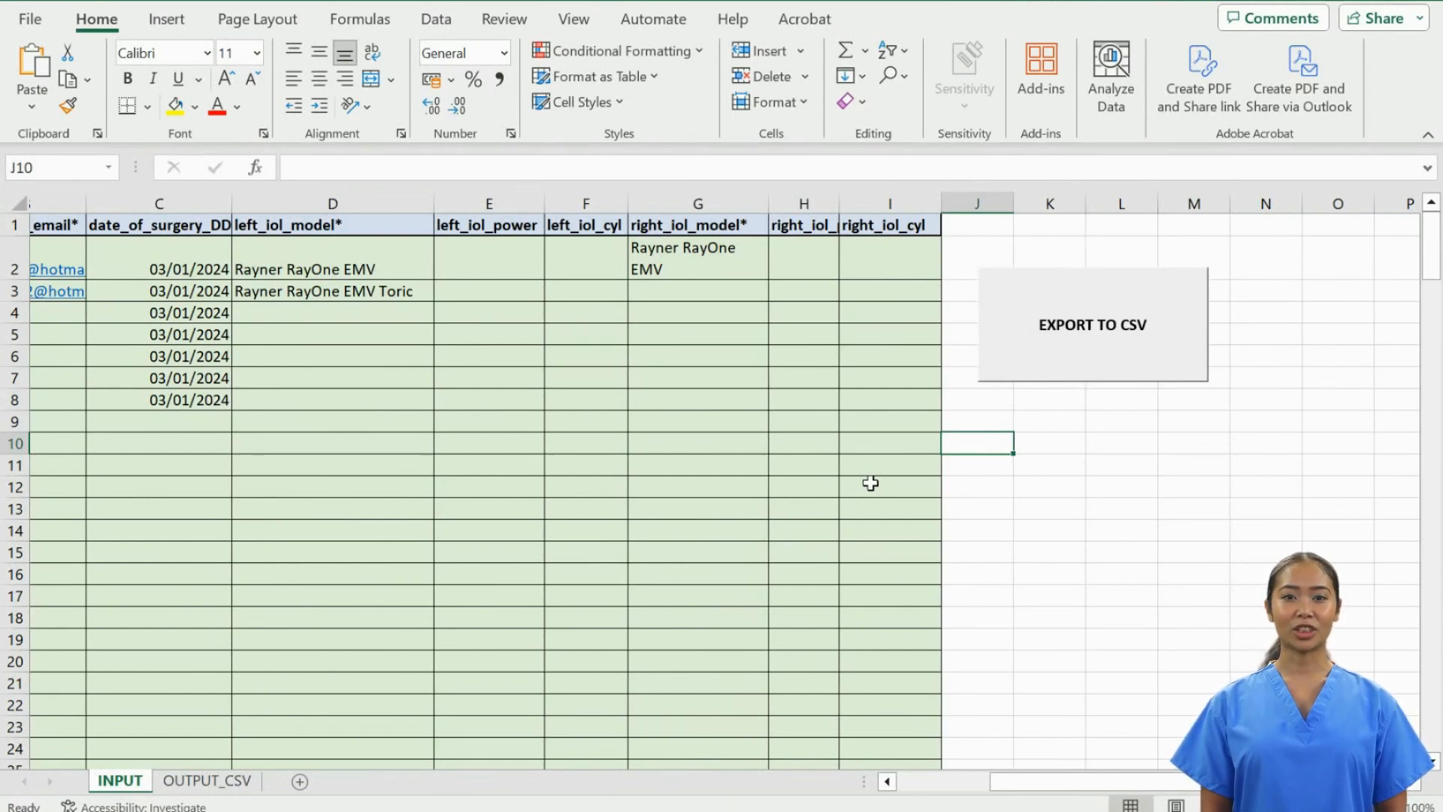
click(1420, 2)
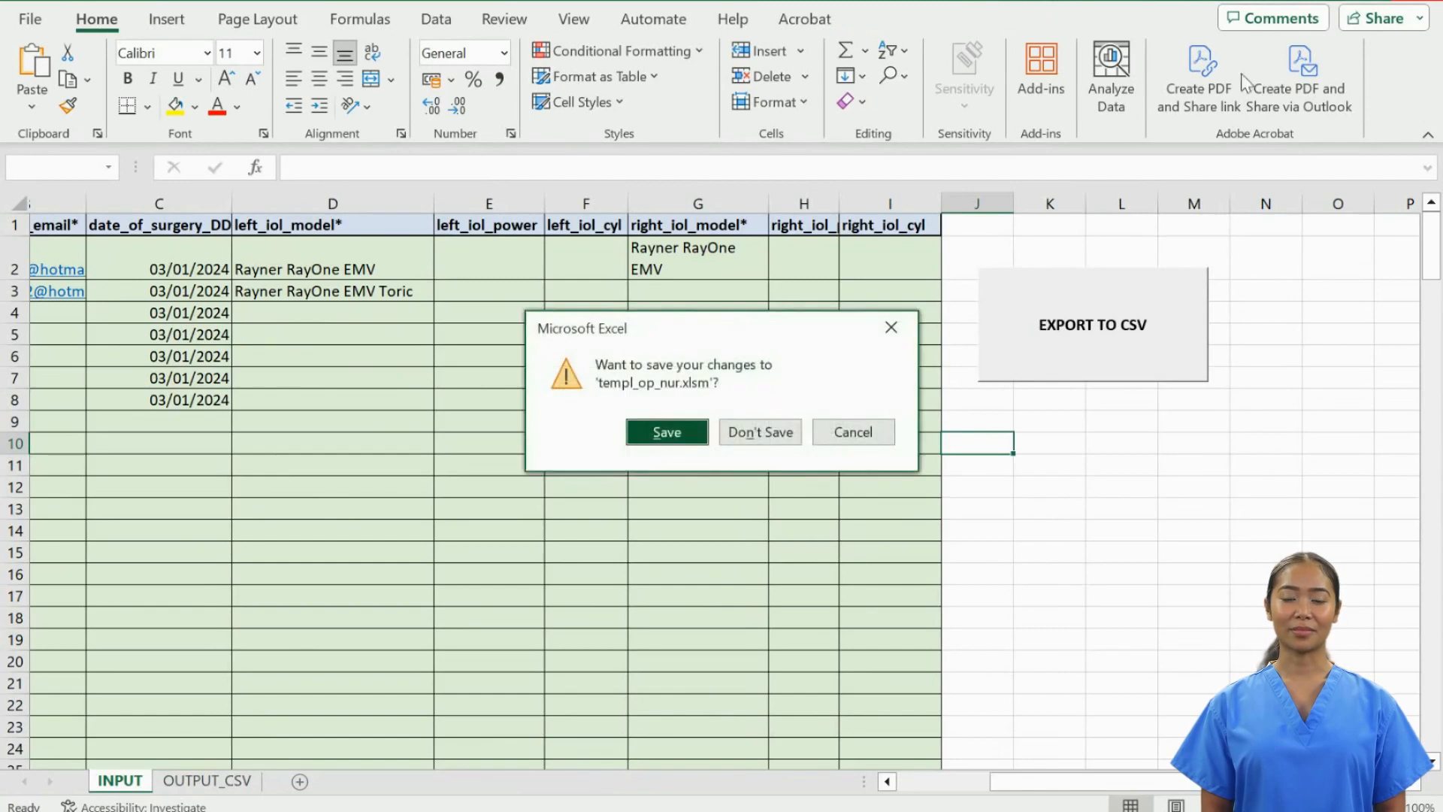
click(760, 432)
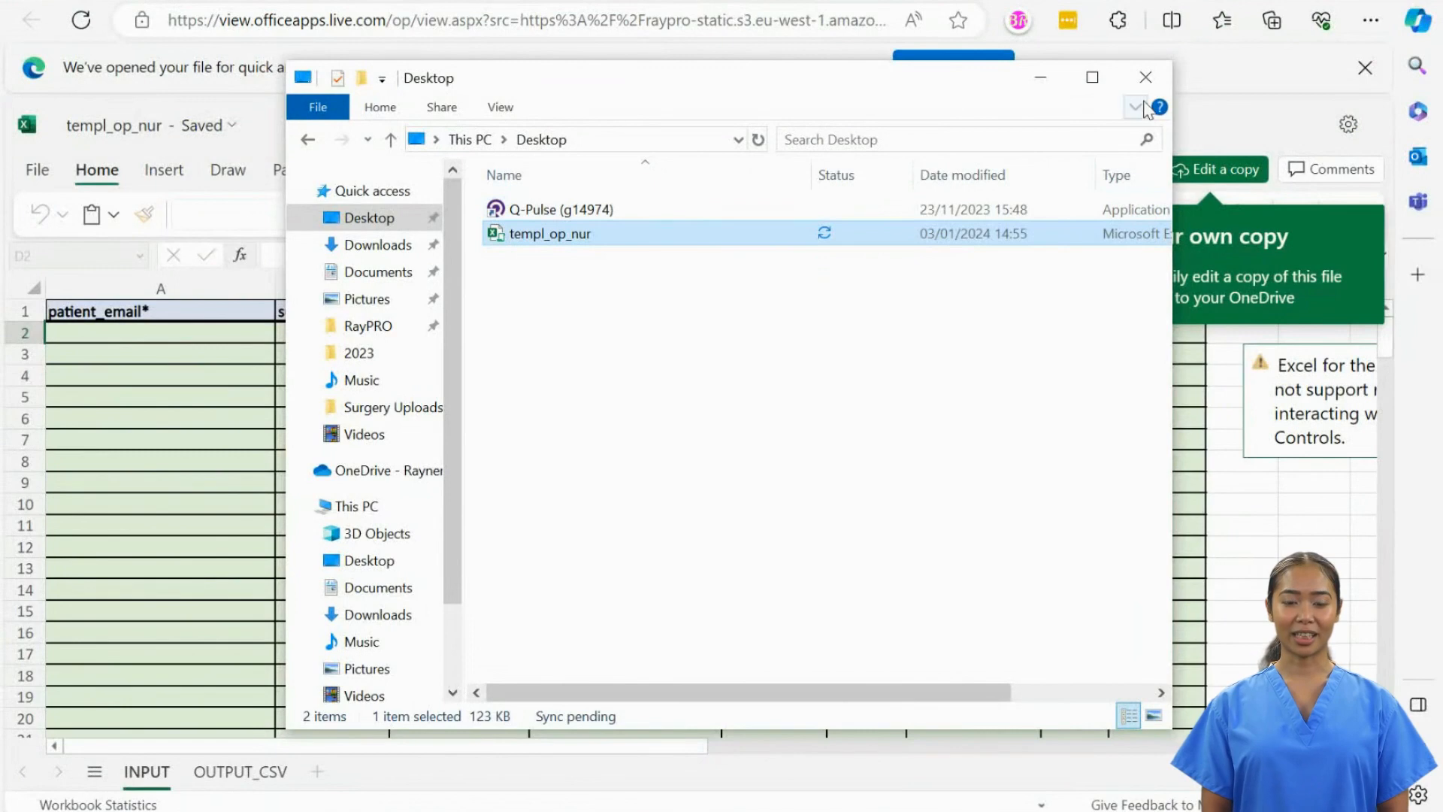
- Close the extra windows, attach 03.01.2024.csv to the upload form, and choose English as Patient Language
click(1145, 77)
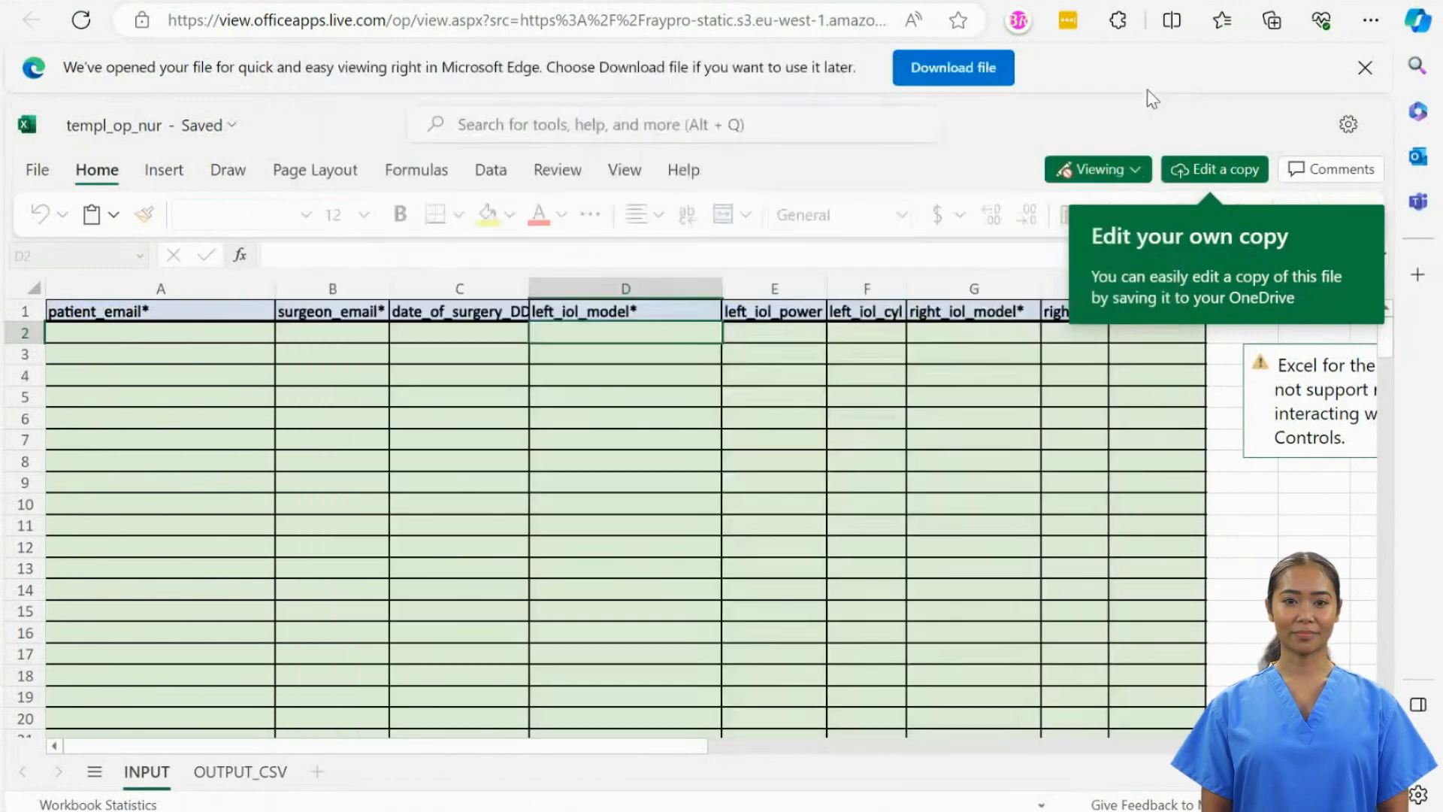
click(674, 3)
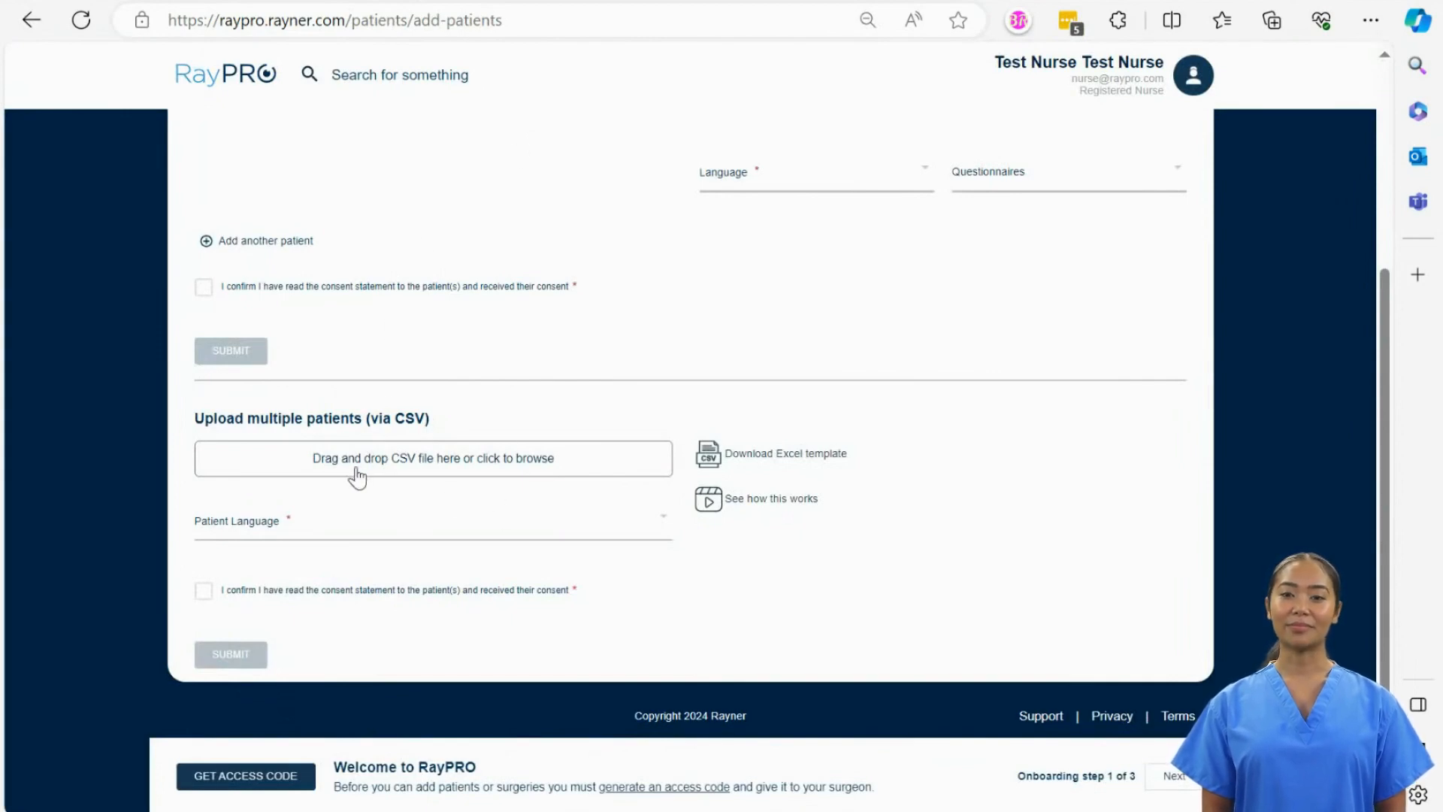
click(535, 463)
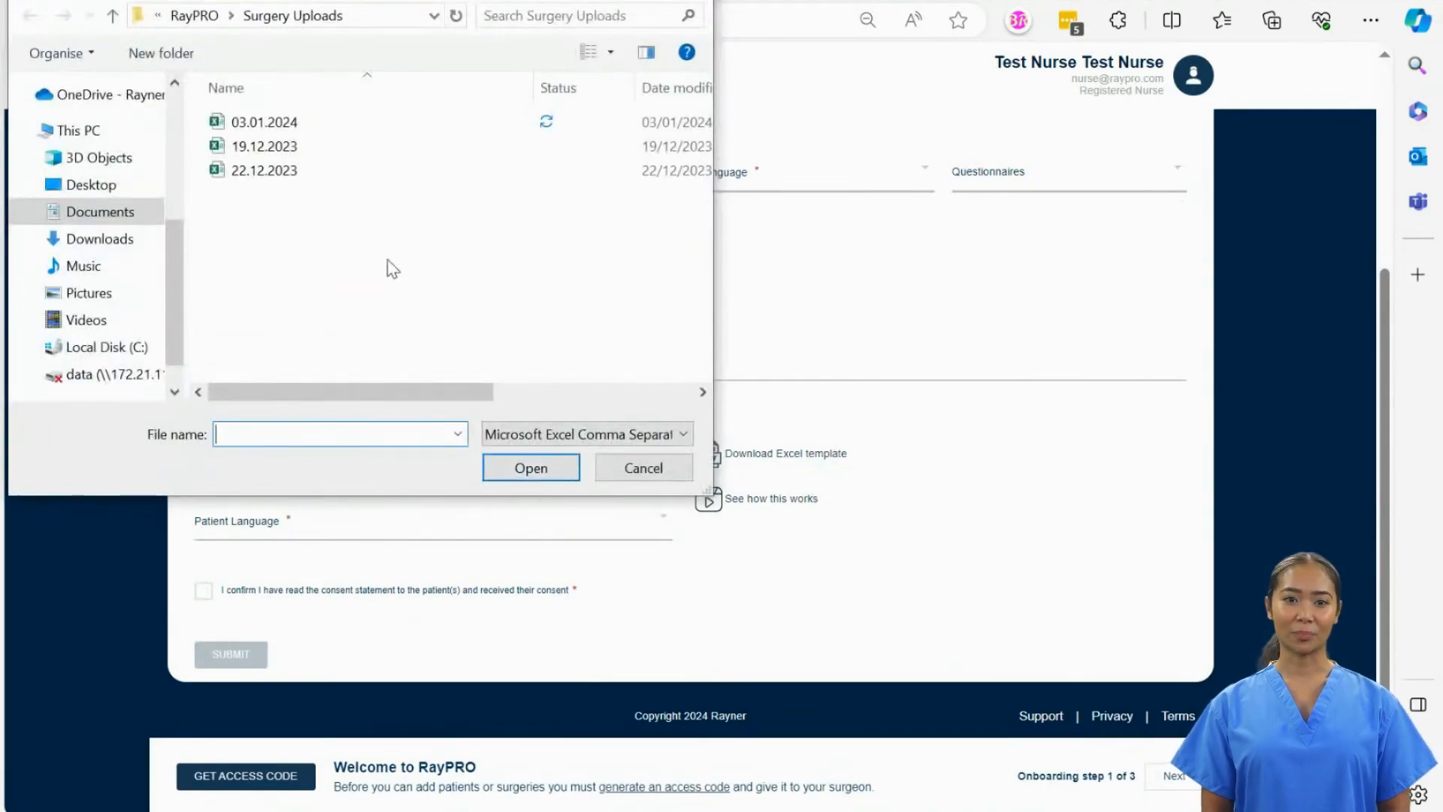
click(316, 122)
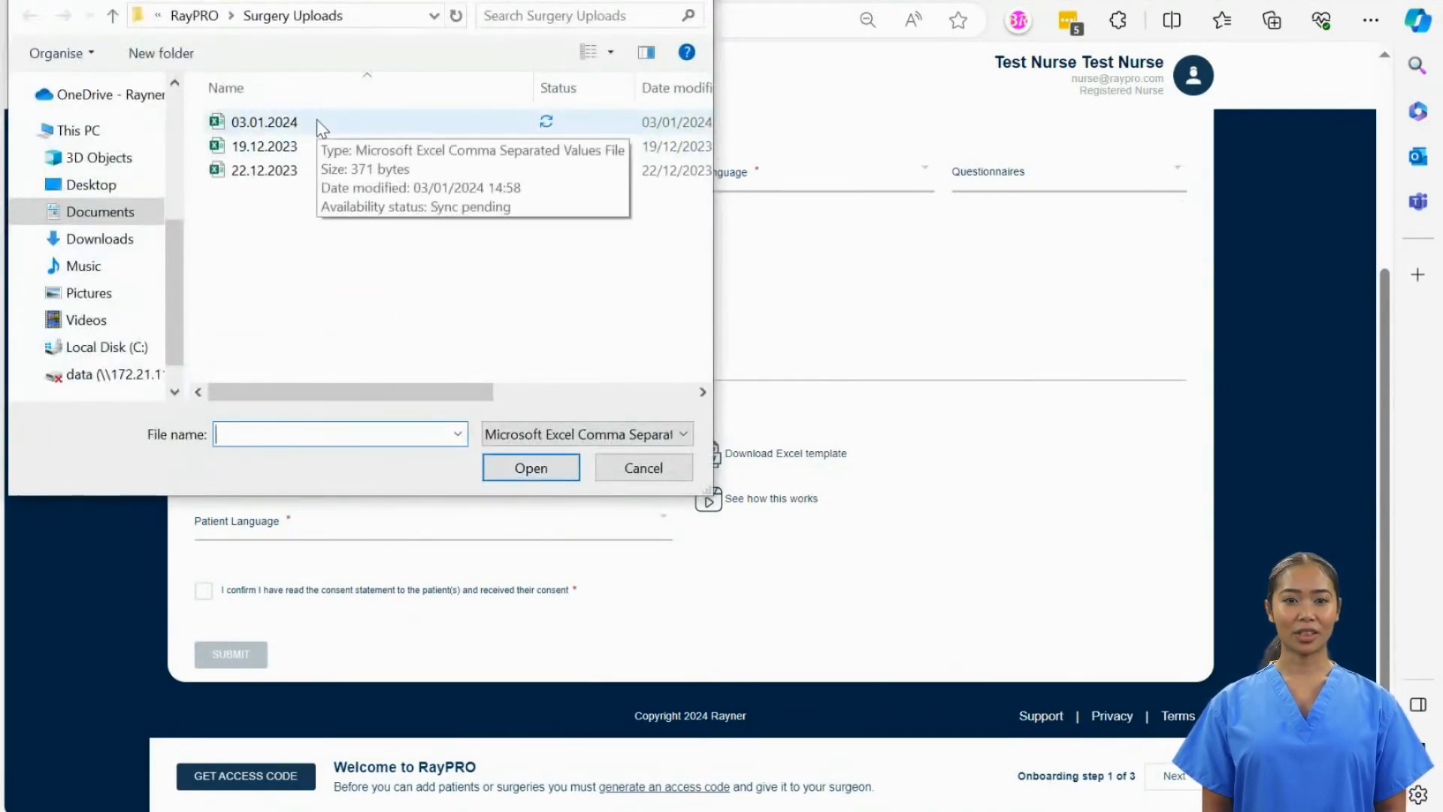
double_click(317, 121)
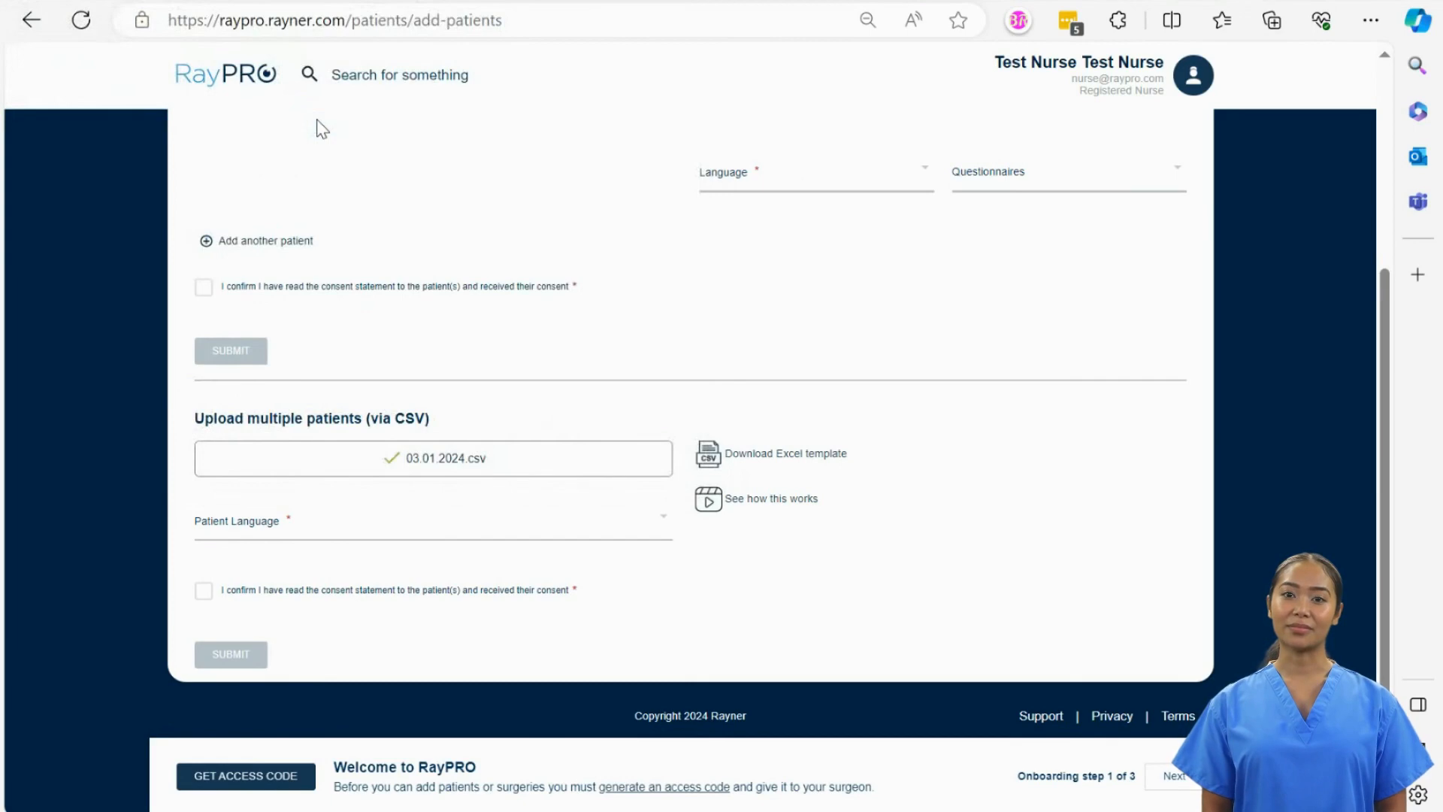
click(340, 536)
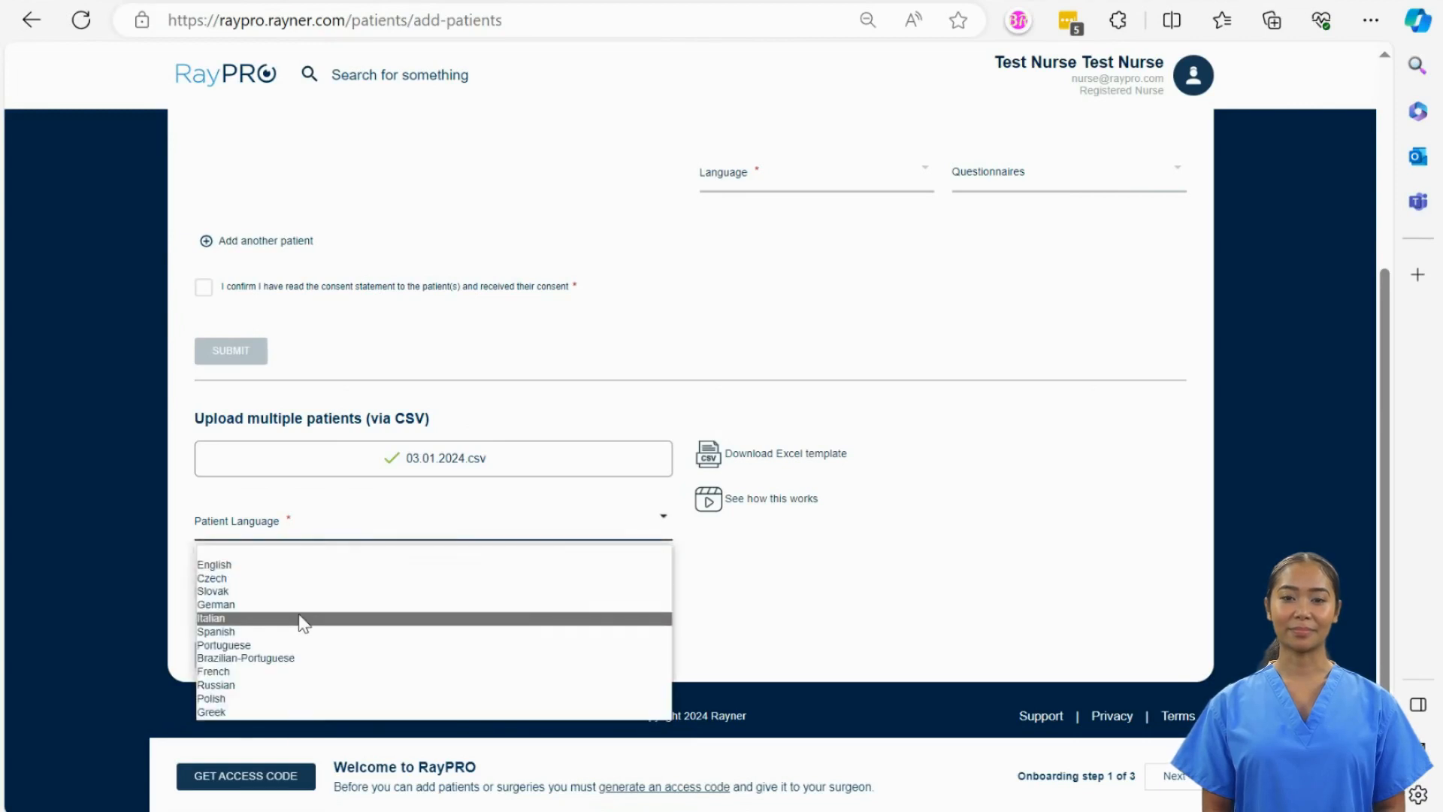
click(277, 566)
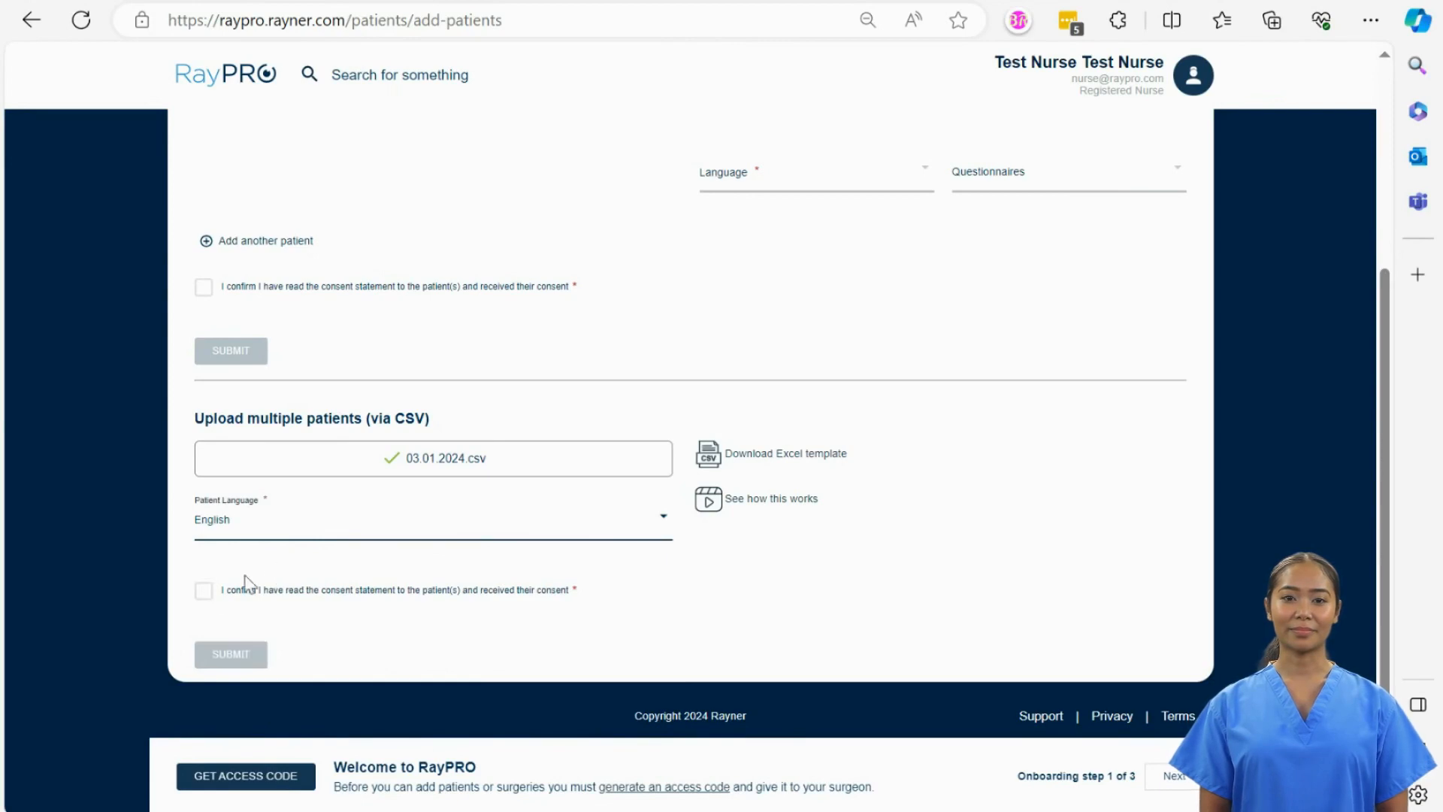